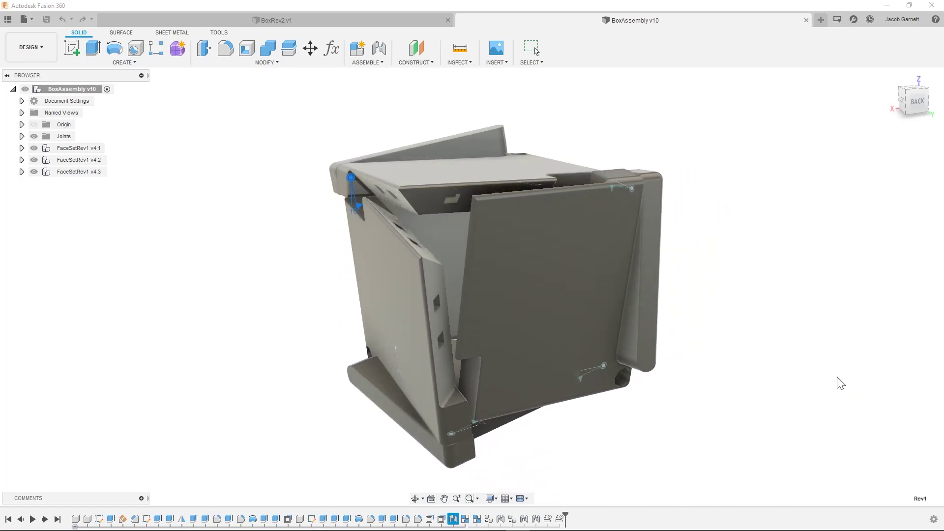
# Step: Orbit to back and corner views of the box as its hinged panels fold shut
pyautogui.keyDown('shift'); pyautogui.moveTo(755, 277); pyautogui.dragTo(443, 270, button='middle'); pyautogui.keyUp('shift')
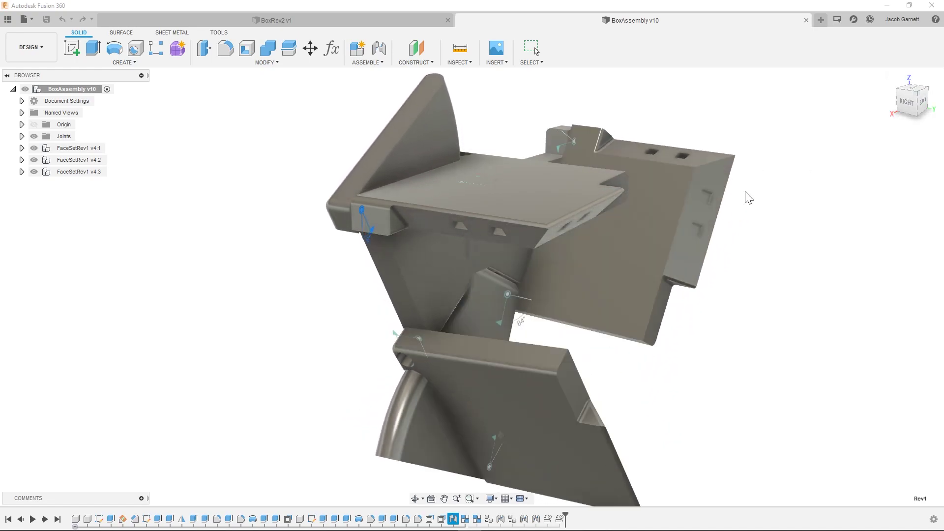
pyautogui.keyDown('shift'); pyautogui.moveTo(746, 197); pyautogui.dragTo(719, 194, button='middle'); pyautogui.keyUp('shift')
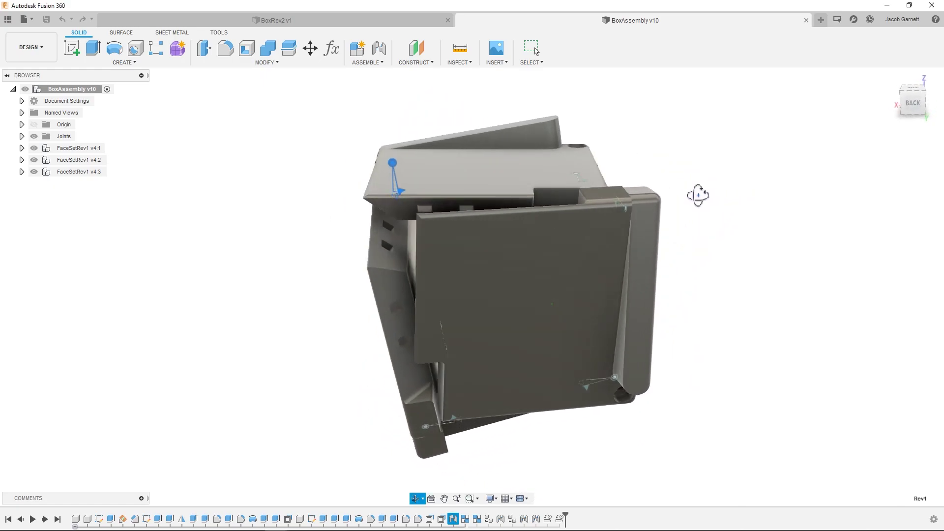
pyautogui.keyDown('shift'); pyautogui.moveTo(723, 190); pyautogui.dragTo(743, 196, button='middle'); pyautogui.keyUp('shift')
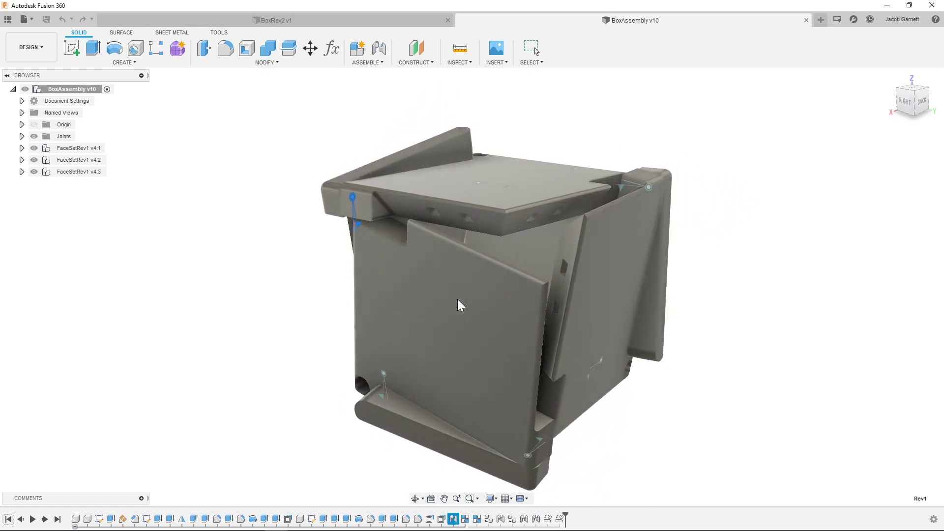
pyautogui.press('Escape')
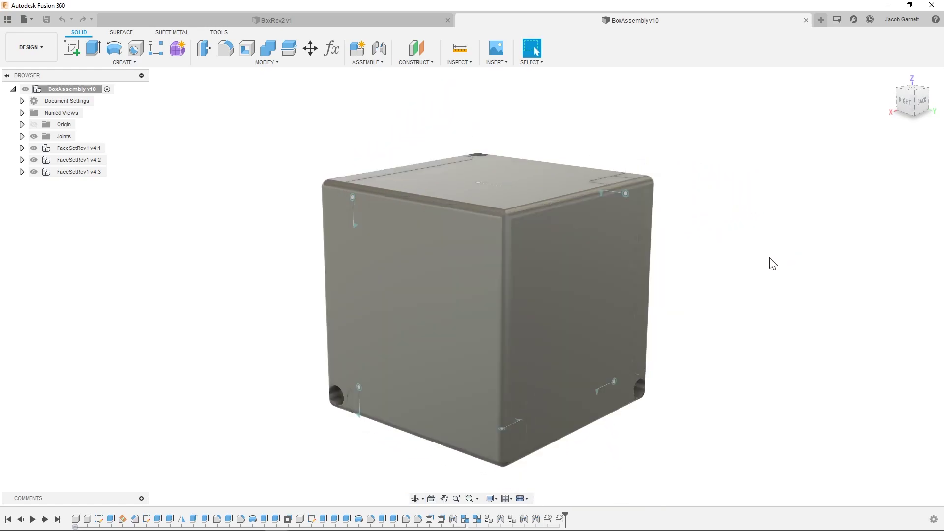
pyautogui.keyDown('shift'); pyautogui.moveTo(704, 289); pyautogui.dragTo(711, 287, button='middle'); pyautogui.keyUp('shift')
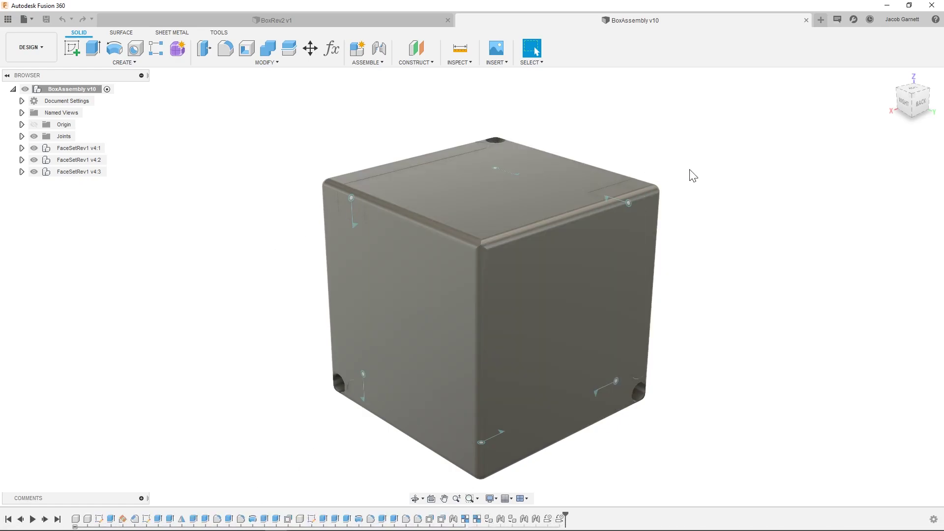
pyautogui.moveTo(724, 262)
pyautogui.keyDown('shift'); pyautogui.mouseDown(button='middle')
pyautogui.moveTo(698, 244)
pyautogui.moveTo(671, 245)
pyautogui.moveTo(717, 246)
pyautogui.mouseUp(button='middle'); pyautogui.keyUp('shift')
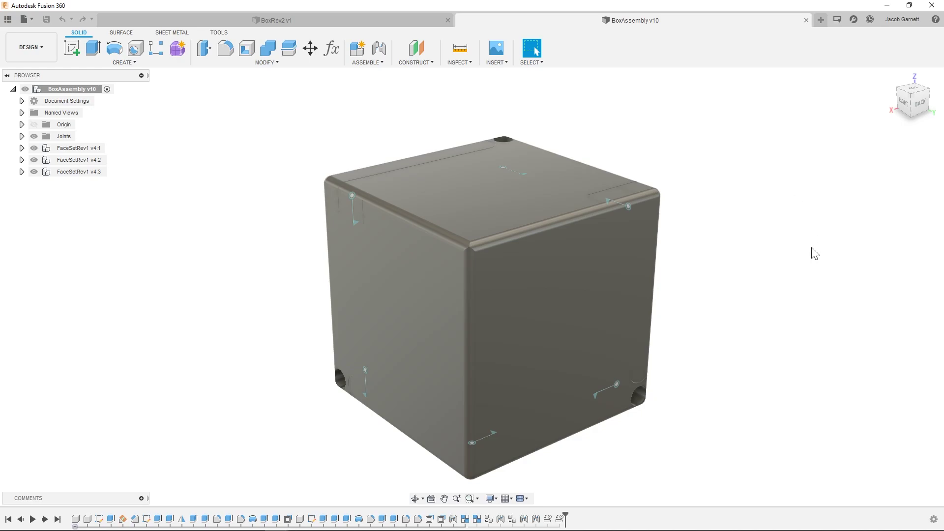
# Step: Turn on Component Color Cycling Toggle via a 'color' search, then view the coloured cube from the side
pyautogui.click(933, 519)
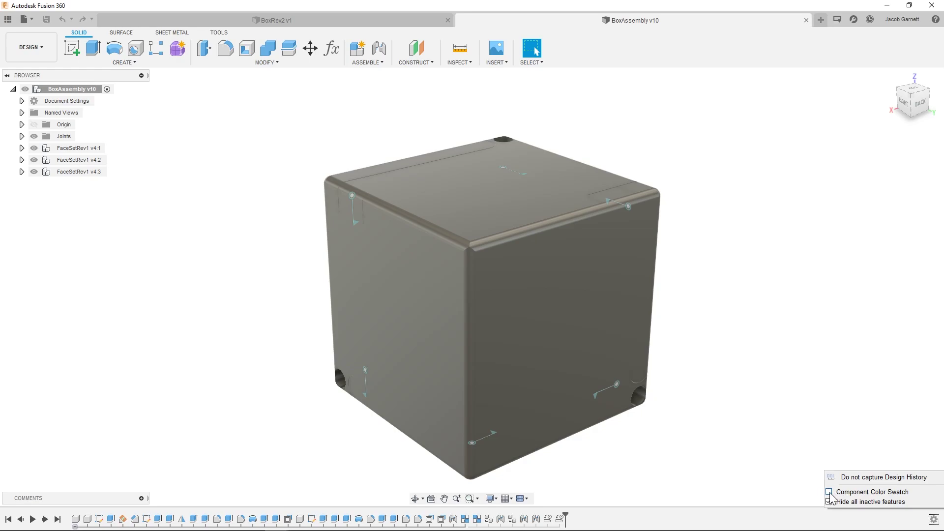
pyautogui.write('scolor')
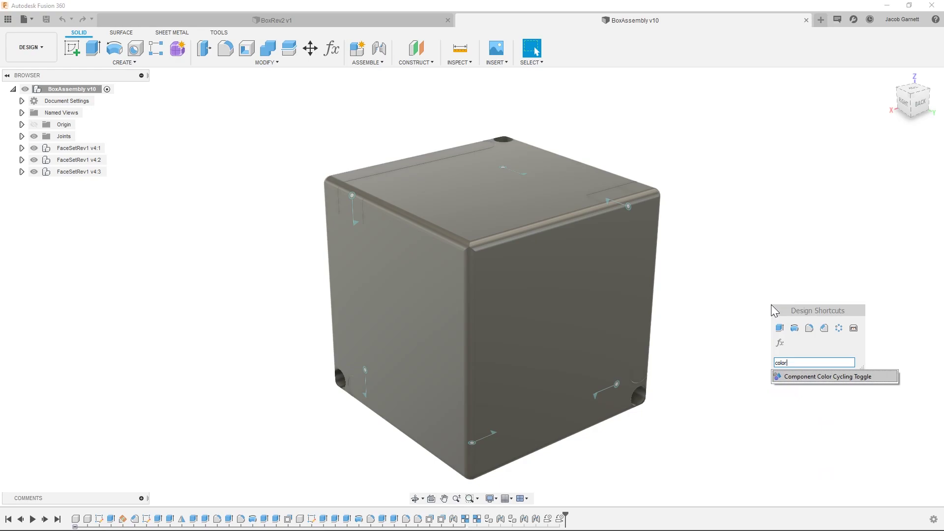
pyautogui.press('Return')
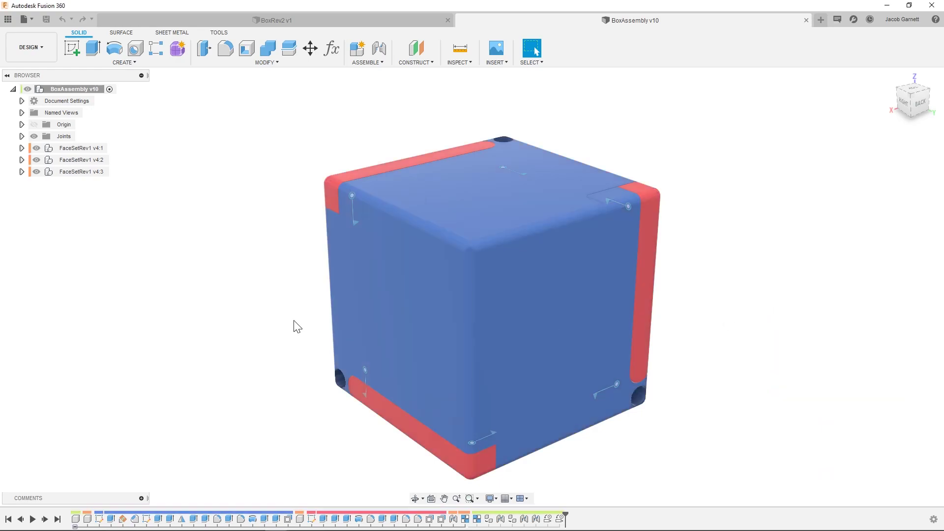
pyautogui.moveTo(671, 249)
pyautogui.keyDown('shift'); pyautogui.mouseDown(button='middle')
pyautogui.moveTo(611, 183)
pyautogui.moveTo(571, 211)
pyautogui.moveTo(519, 209)
pyautogui.moveTo(665, 236)
pyautogui.moveTo(689, 251)
pyautogui.mouseUp(button='middle'); pyautogui.keyUp('shift')
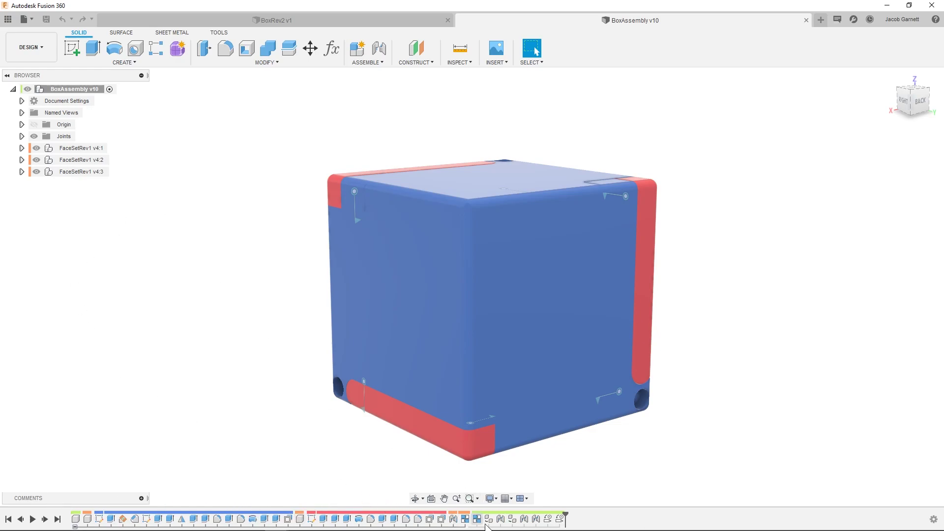
# Step: Expand FaceSetRev1 v4:1, make it the active component and orbit around it
pyautogui.click(22, 148)
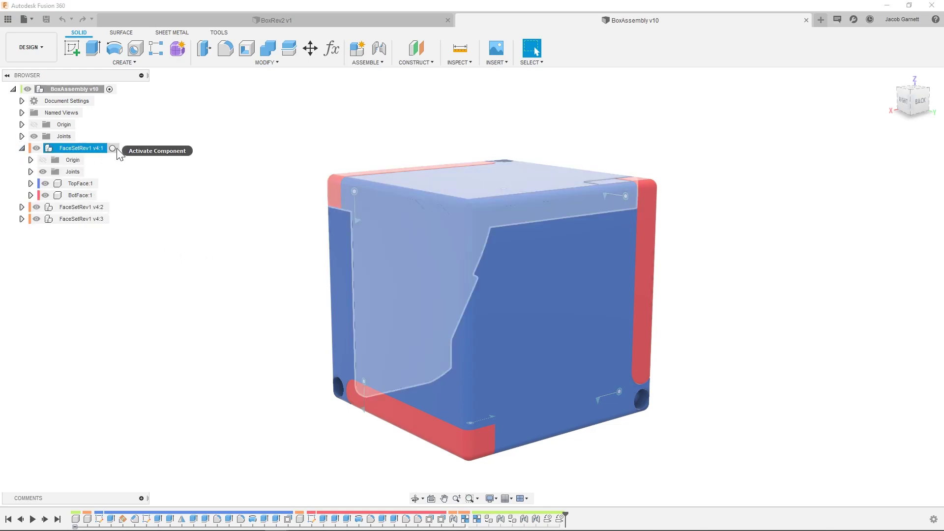
pyautogui.click(115, 148)
pyautogui.keyDown('shift'); pyautogui.moveTo(196, 242); pyautogui.dragTo(241, 238, button='middle'); pyautogui.keyUp('shift')
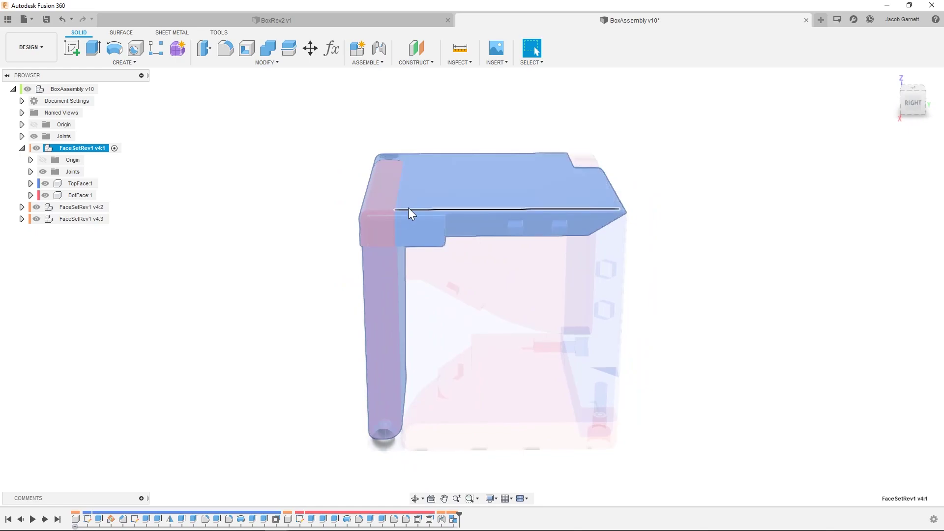
pyautogui.keyDown('shift'); pyautogui.moveTo(408, 208); pyautogui.dragTo(312, 164, button='middle'); pyautogui.keyUp('shift')
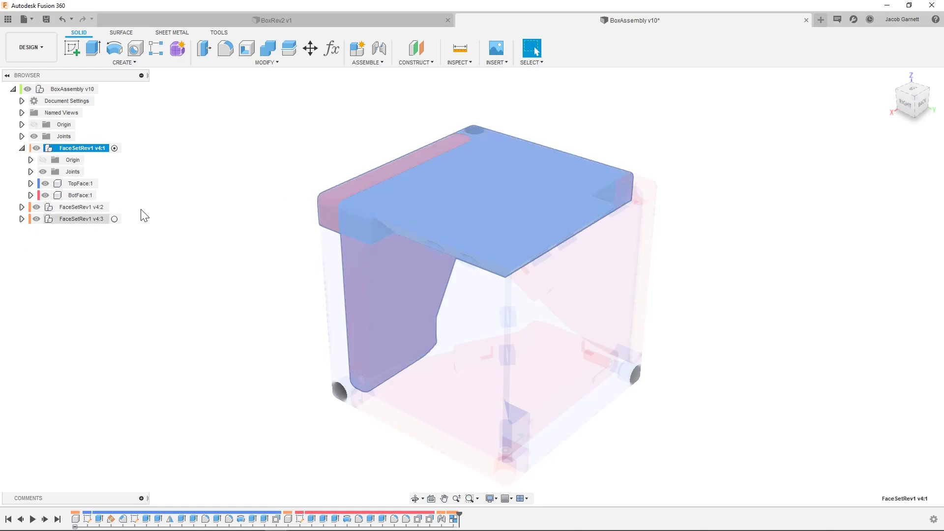
pyautogui.keyDown('shift'); pyautogui.moveTo(141, 211); pyautogui.dragTo(269, 217, button='middle'); pyautogui.keyUp('shift')
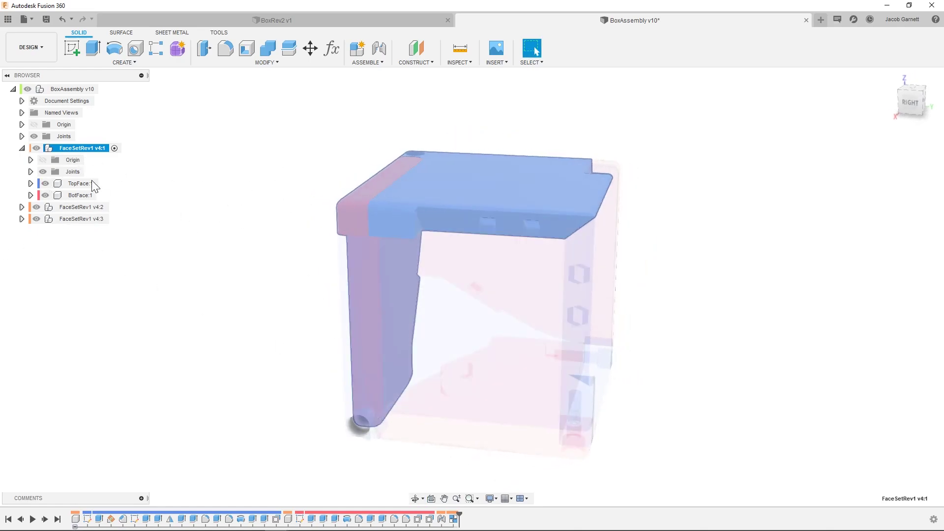
# Step: Show the face set's Rev1 and RigidGroup2 joints, then collapse and re-expand FaceSetRev1 v4:1
pyautogui.click(30, 172)
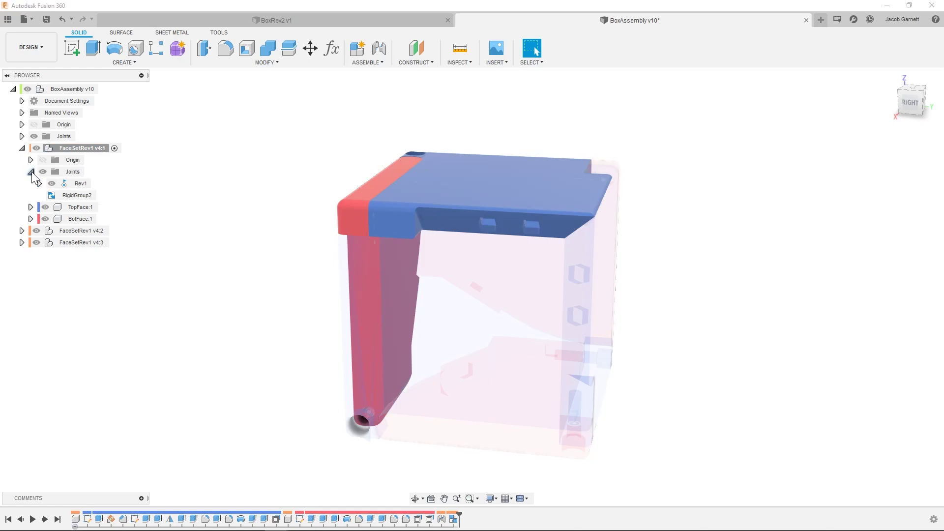
pyautogui.click(31, 172)
pyautogui.click(30, 171)
pyautogui.click(30, 172)
pyautogui.click(22, 148)
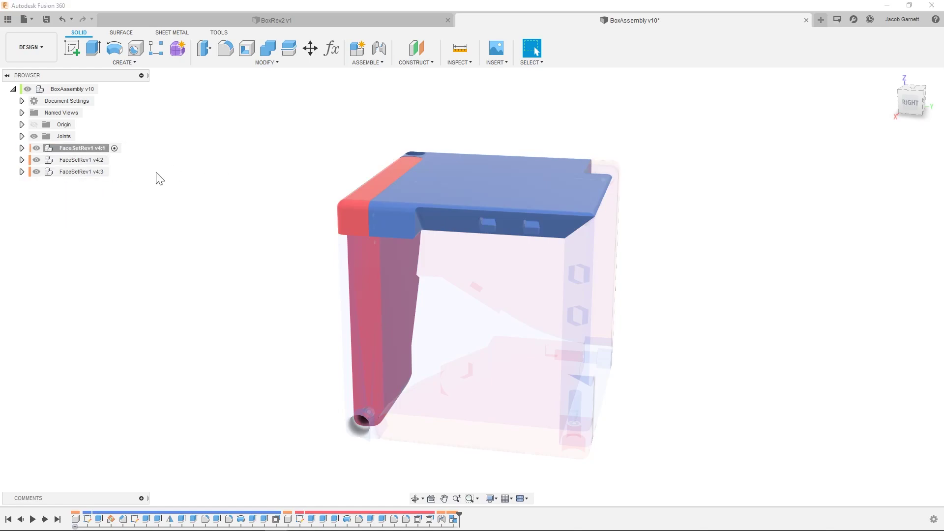
pyautogui.keyDown('shift'); pyautogui.moveTo(348, 154); pyautogui.dragTo(316, 149, button='middle'); pyautogui.keyUp('shift')
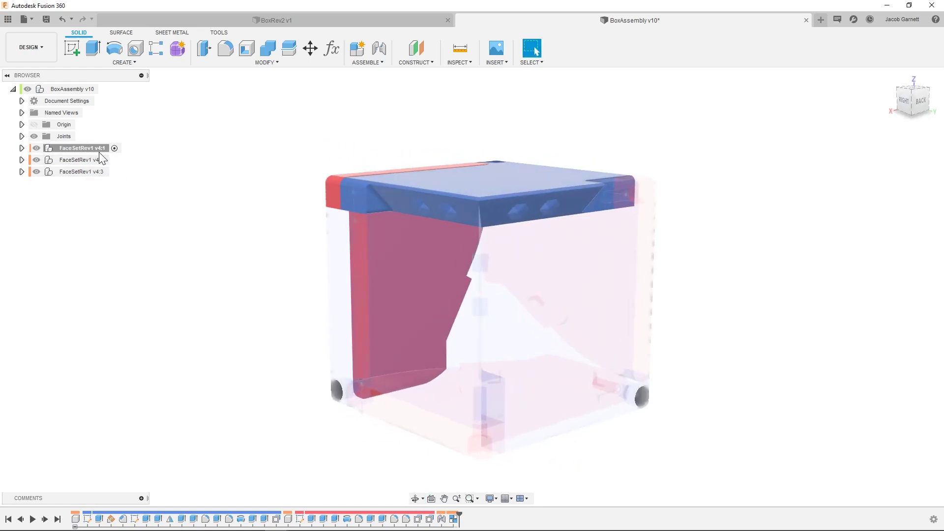
pyautogui.click(21, 148)
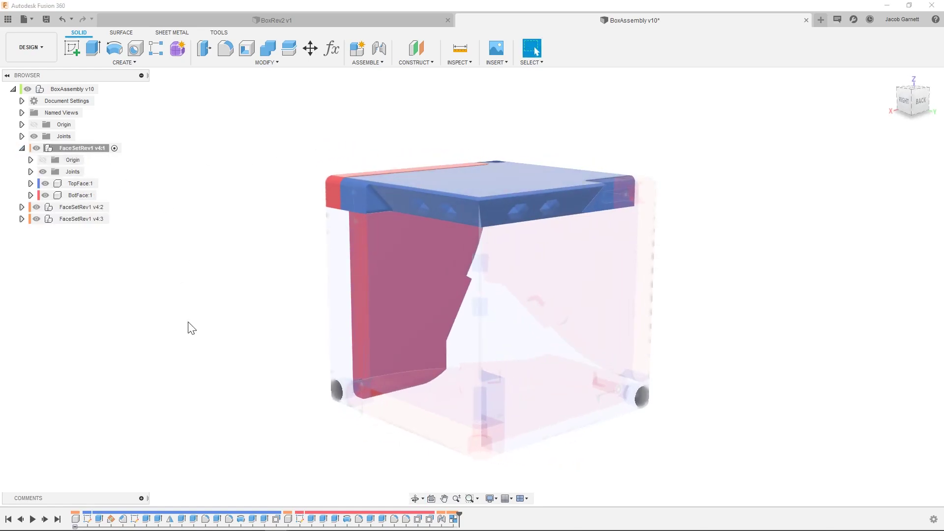
pyautogui.keyDown('shift'); pyautogui.moveTo(298, 228); pyautogui.dragTo(251, 232, button='middle'); pyautogui.keyUp('shift')
# Step: Isolate FaceSetRev1 v4:1 and roll the timeline back two features, before its joints
pyautogui.rightClick(99, 150)
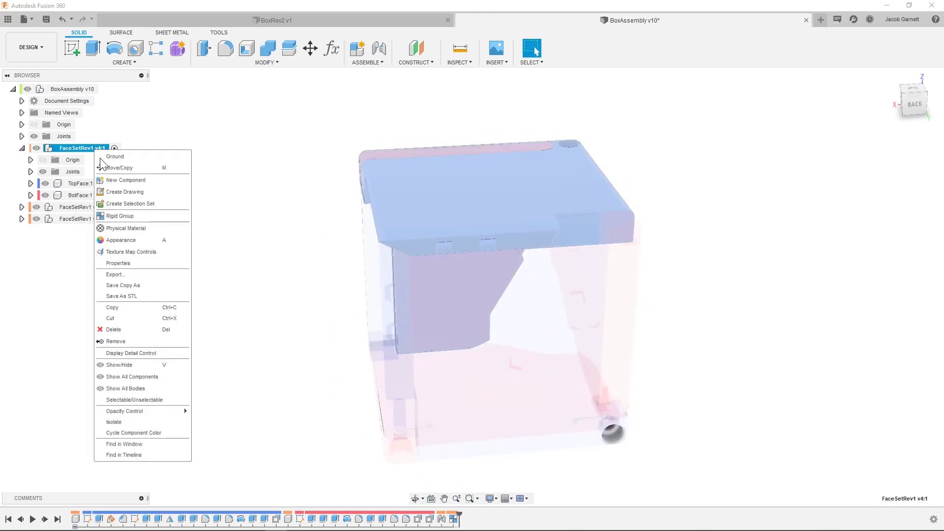
pyautogui.click(128, 422)
pyautogui.keyDown('shift'); pyautogui.moveTo(468, 135); pyautogui.dragTo(710, 178, button='middle'); pyautogui.keyUp('shift')
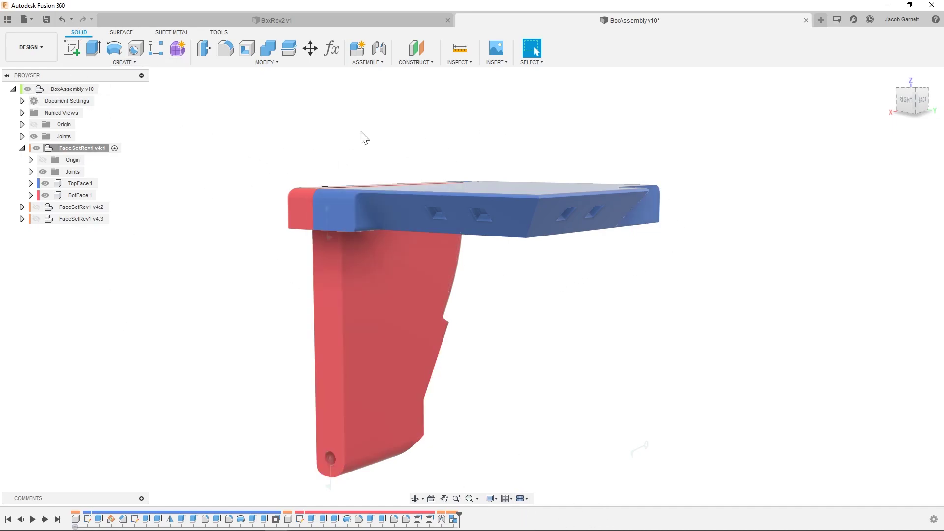
pyautogui.keyDown('shift'); pyautogui.moveTo(516, 119); pyautogui.dragTo(492, 124, button='middle'); pyautogui.keyUp('shift')
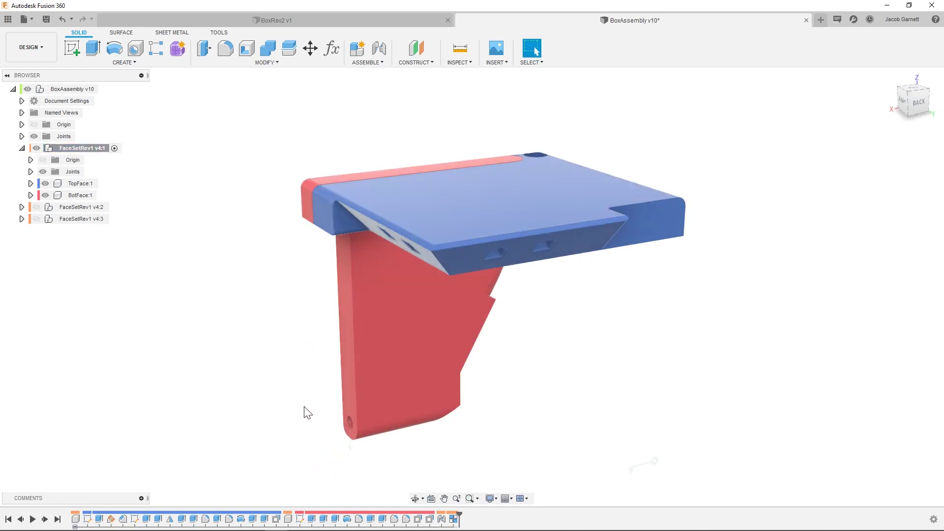
pyautogui.moveTo(463, 523); pyautogui.dragTo(436, 520)
pyautogui.keyDown('shift'); pyautogui.moveTo(664, 305); pyautogui.dragTo(368, 201, button='middle'); pyautogui.keyUp('shift')
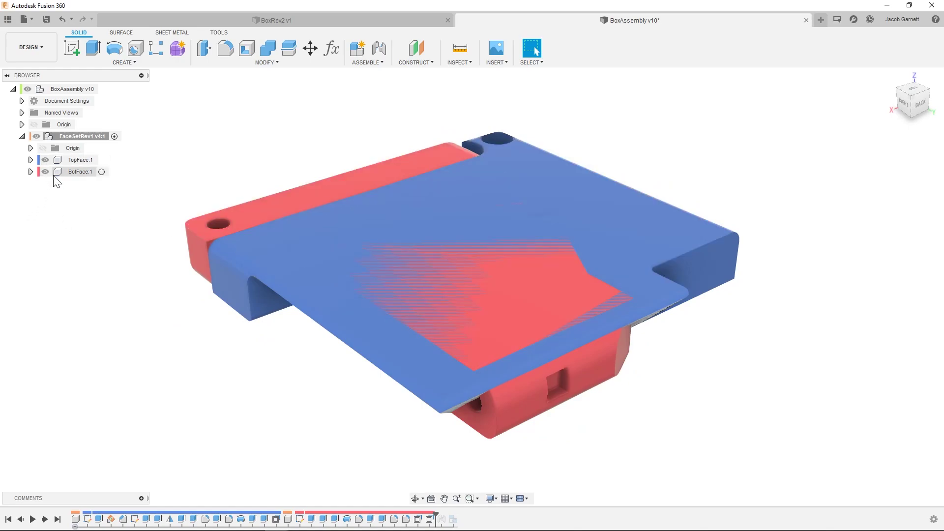
# Step: Hide BotFace:1, then activate TopFace:1 and isolate it
pyautogui.click(46, 171)
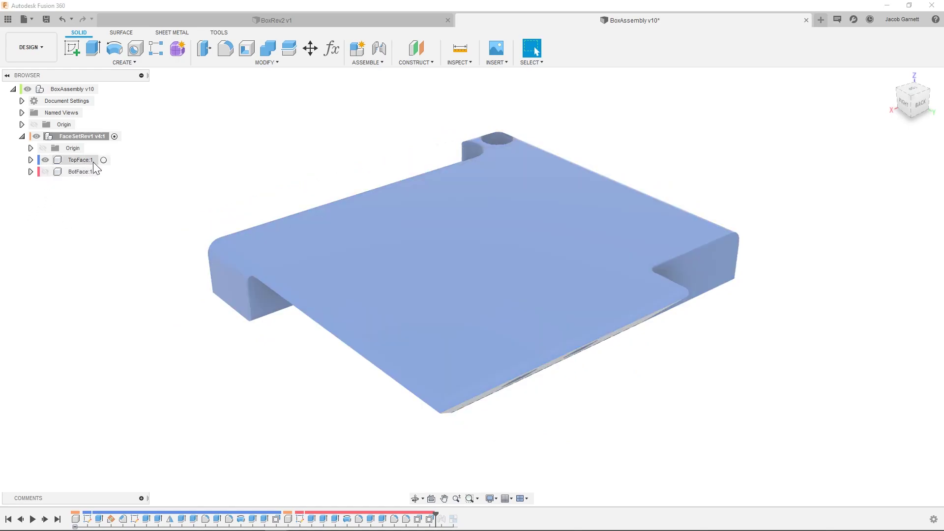
pyautogui.doubleClick(93, 163)
pyautogui.rightClick(89, 162)
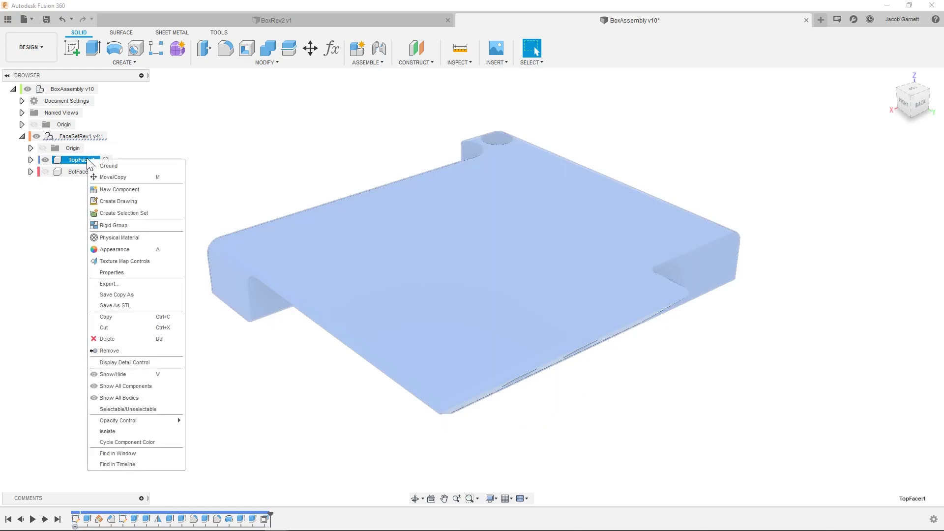
pyautogui.click(46, 172)
pyautogui.click(78, 160)
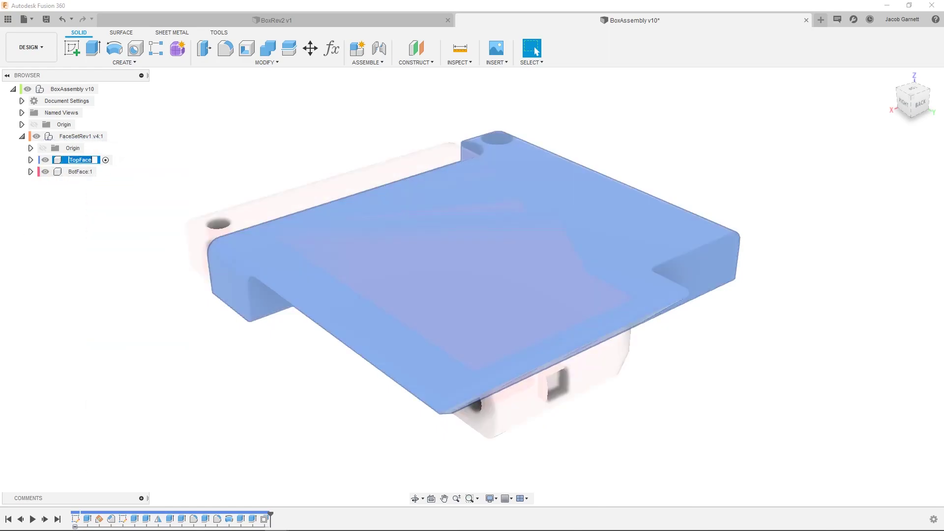
pyautogui.press('Escape')
pyautogui.rightClick(82, 158)
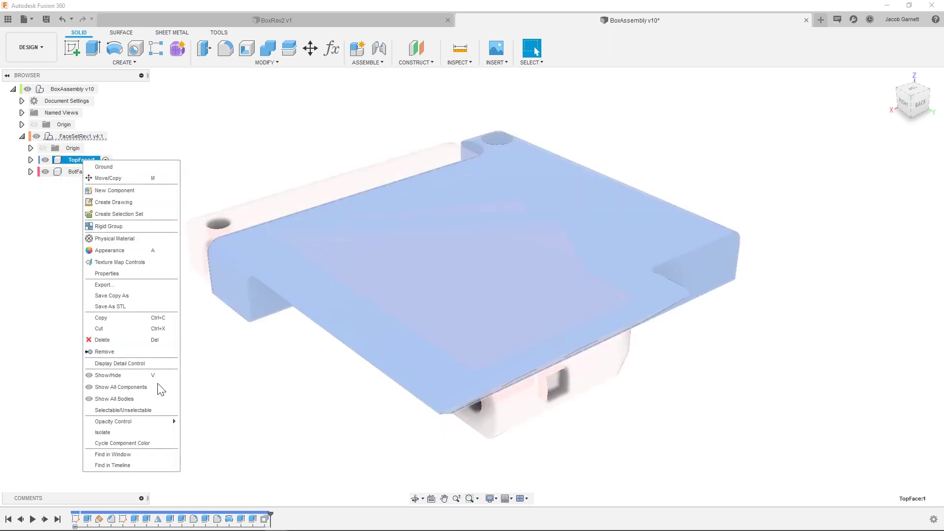
pyautogui.click(124, 434)
# Step: Rewind the timeline to the start and replay the TopFace plate's build history
pyautogui.keyDown('shift'); pyautogui.moveTo(683, 348); pyautogui.dragTo(608, 392, button='middle'); pyautogui.keyUp('shift')
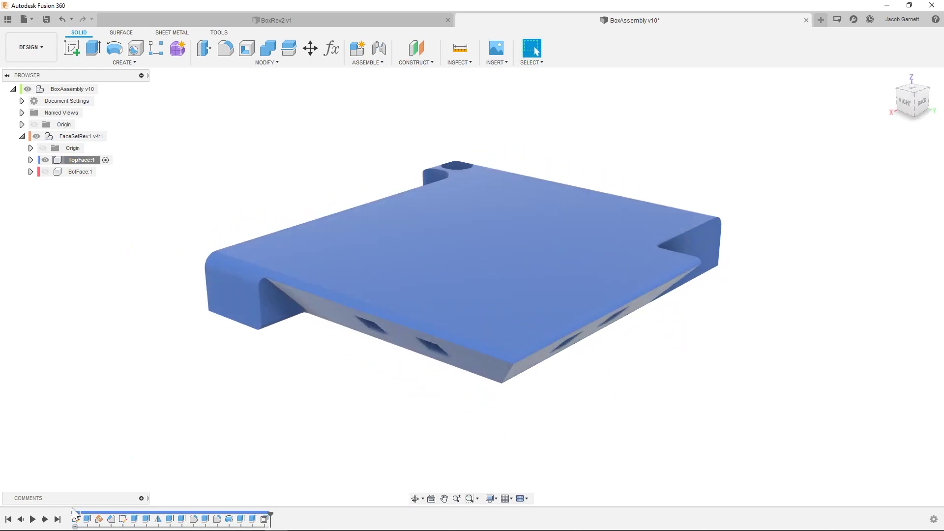
pyautogui.click(9, 520)
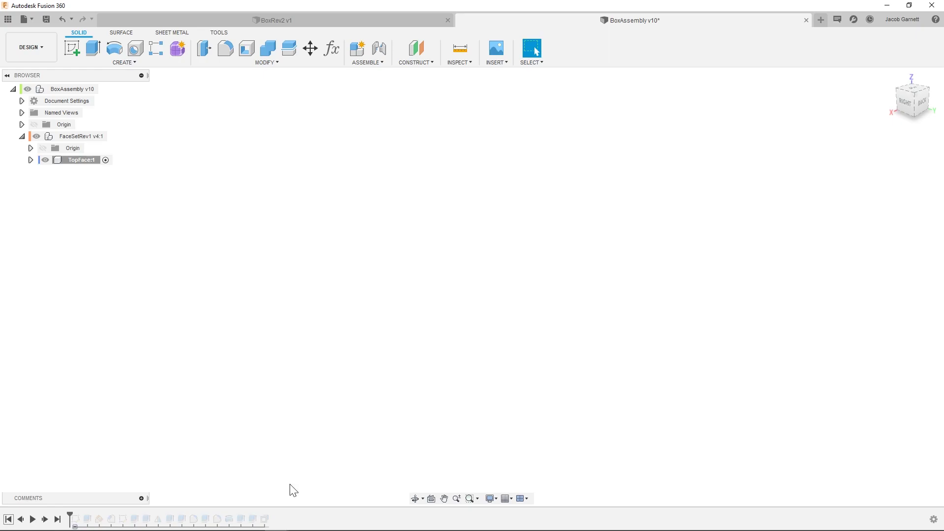
pyautogui.click(43, 519)
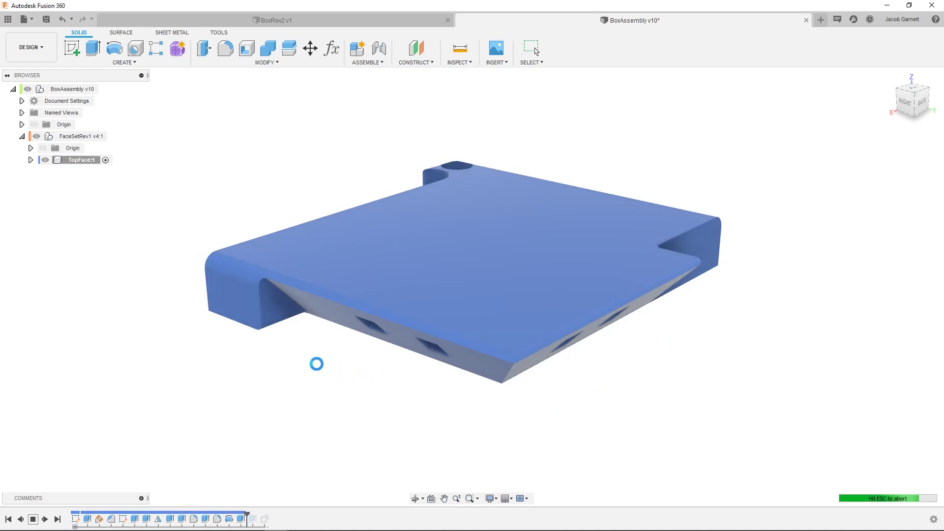
pyautogui.click(57, 520)
pyautogui.keyDown('shift'); pyautogui.moveTo(312, 386); pyautogui.dragTo(365, 384, button='middle'); pyautogui.keyUp('shift')
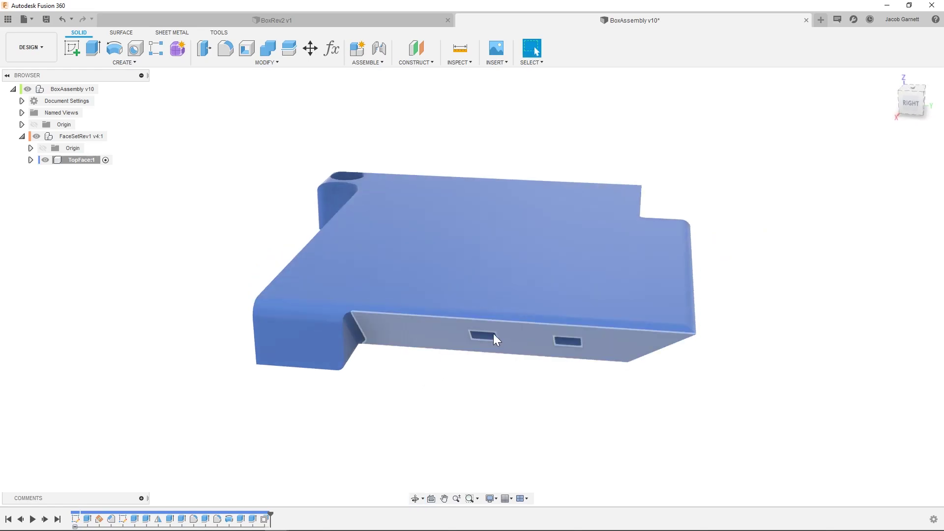
pyautogui.keyDown('shift'); pyautogui.moveTo(492, 400); pyautogui.dragTo(449, 386, button='middle'); pyautogui.keyUp('shift')
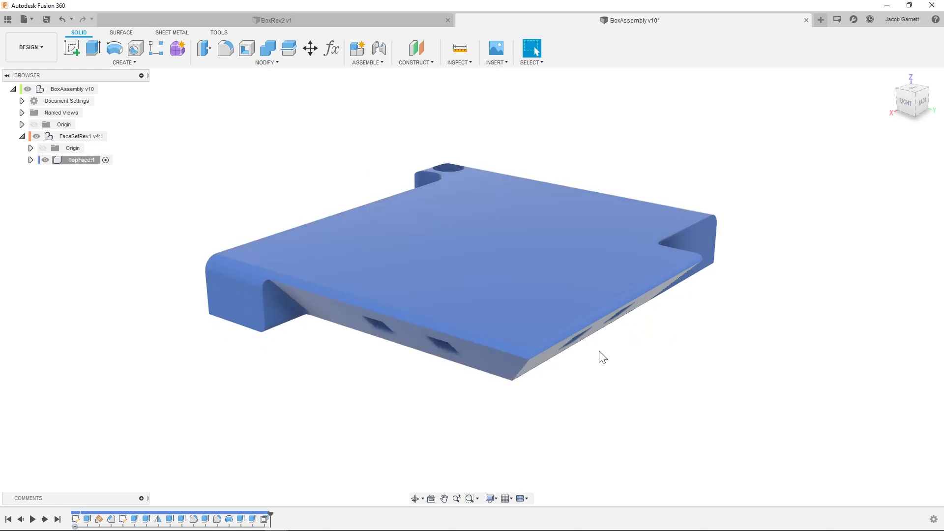
pyautogui.keyDown('shift'); pyautogui.moveTo(600, 356); pyautogui.dragTo(683, 365, button='middle'); pyautogui.keyUp('shift')
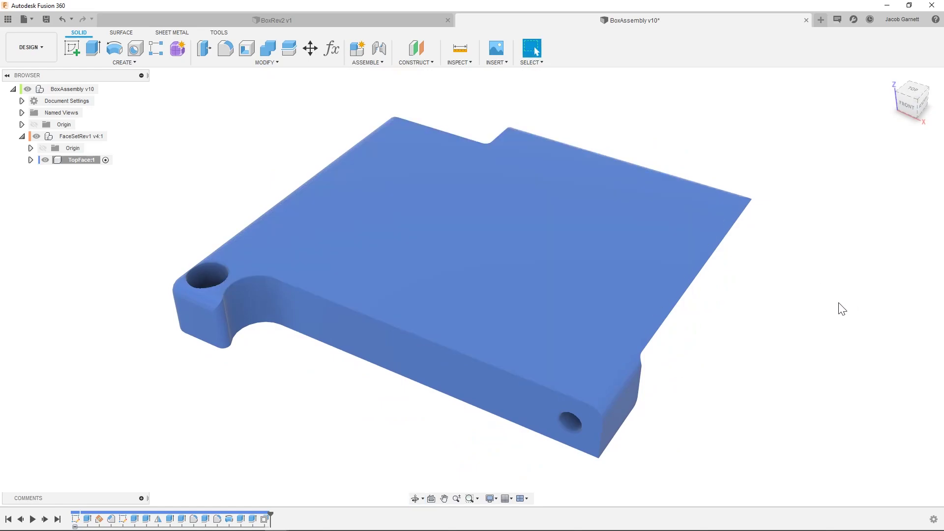
pyautogui.keyDown('shift'); pyautogui.moveTo(780, 308); pyautogui.dragTo(733, 286, button='middle'); pyautogui.keyUp('shift')
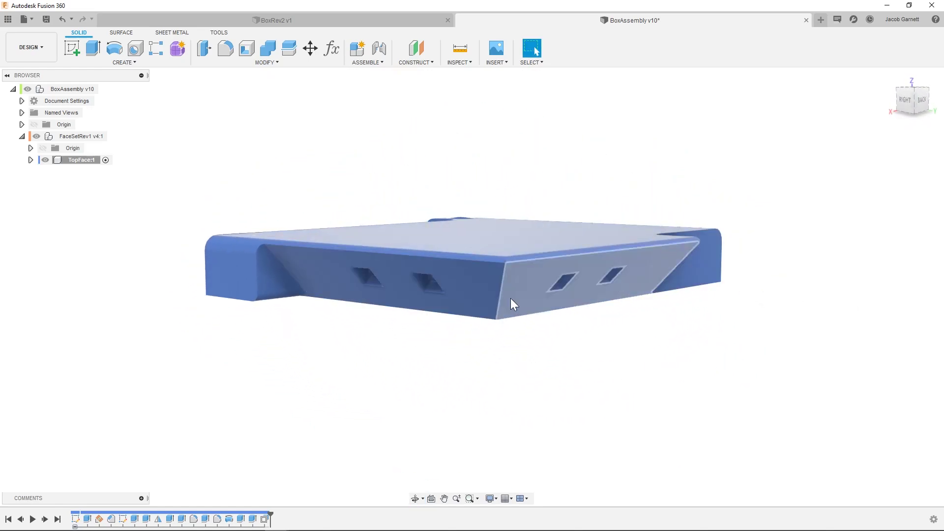
pyautogui.keyDown('shift'); pyautogui.moveTo(748, 335); pyautogui.dragTo(413, 289, button='middle'); pyautogui.keyUp('shift')
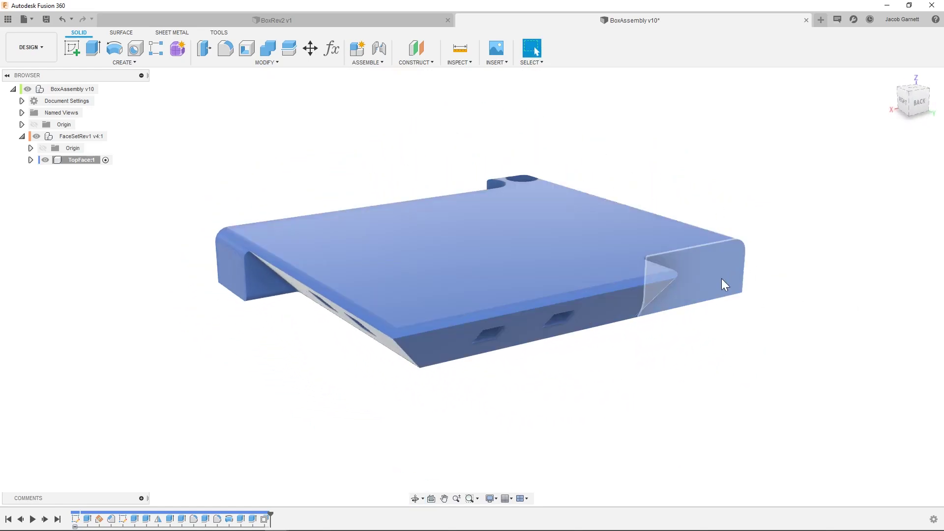
pyautogui.keyDown('shift'); pyautogui.moveTo(719, 282); pyautogui.dragTo(752, 288, button='middle'); pyautogui.keyUp('shift')
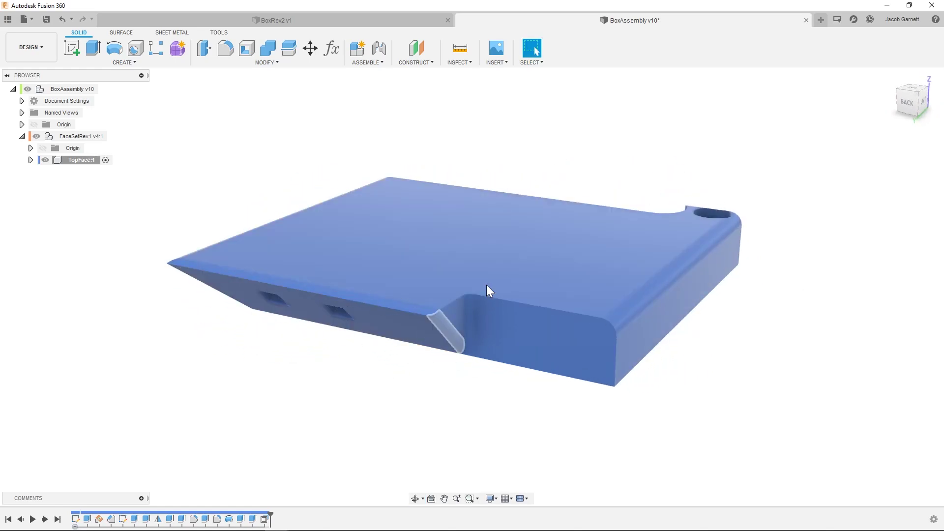
pyautogui.keyDown('shift'); pyautogui.moveTo(386, 370); pyautogui.dragTo(514, 384, button='middle'); pyautogui.keyUp('shift')
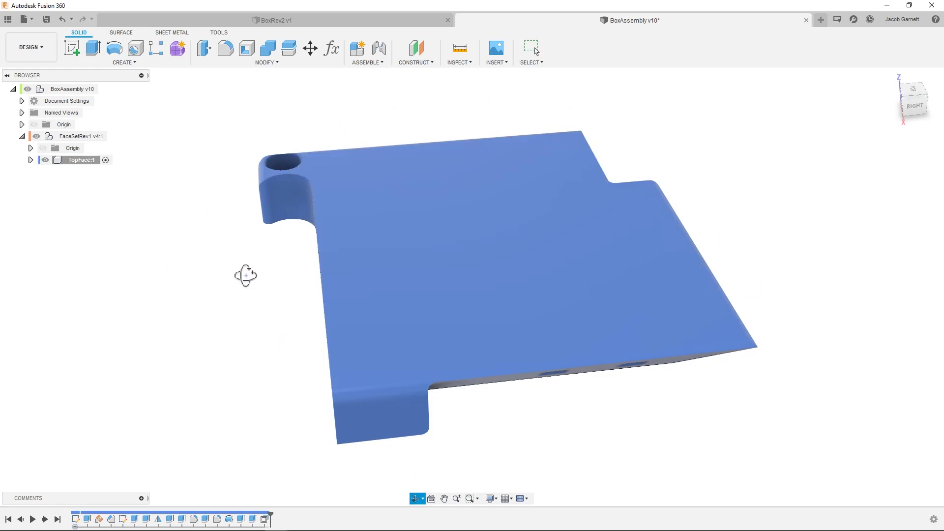
pyautogui.keyDown('shift'); pyautogui.moveTo(244, 274); pyautogui.dragTo(297, 285, button='middle'); pyautogui.keyUp('shift')
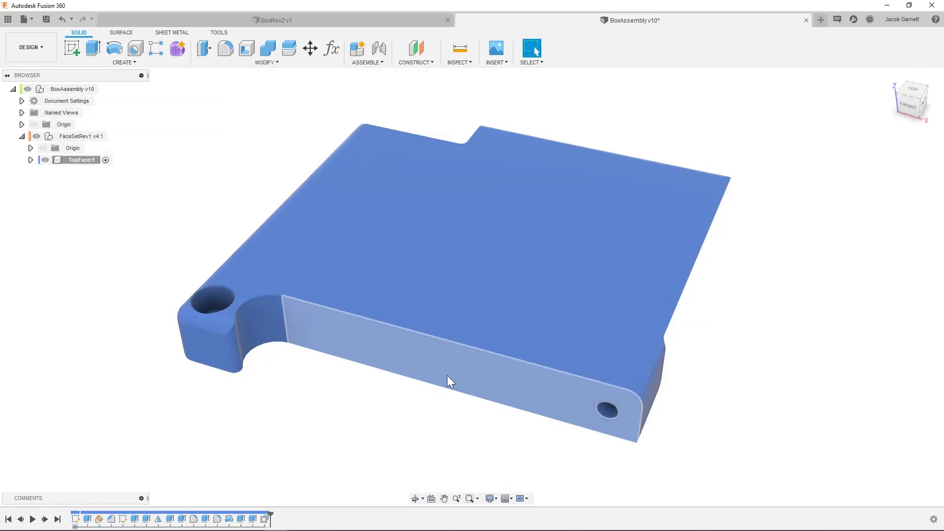
pyautogui.keyDown('shift'); pyautogui.moveTo(375, 445); pyautogui.dragTo(354, 437, button='middle'); pyautogui.keyUp('shift')
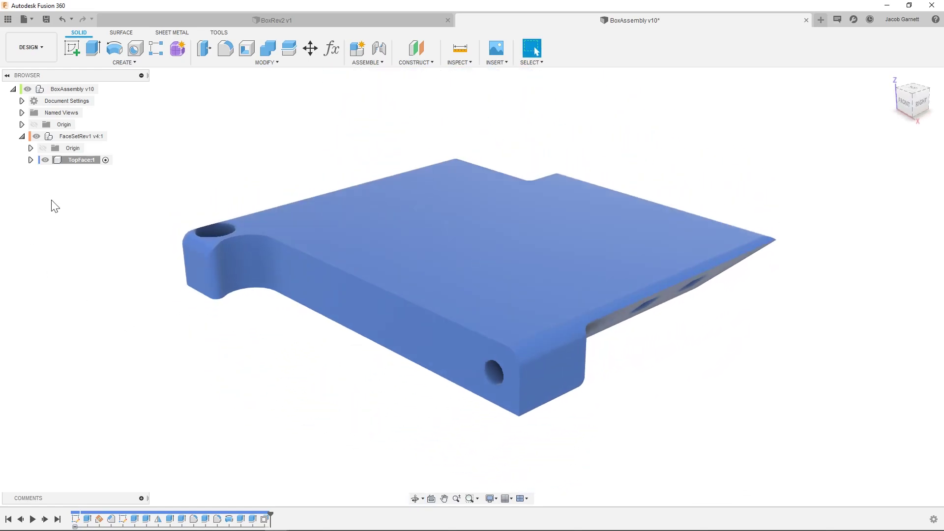
# Step: Activate FaceSetRev1 v4:1 and roll its history back before the last two joints
pyautogui.click(98, 137)
pyautogui.click(113, 136)
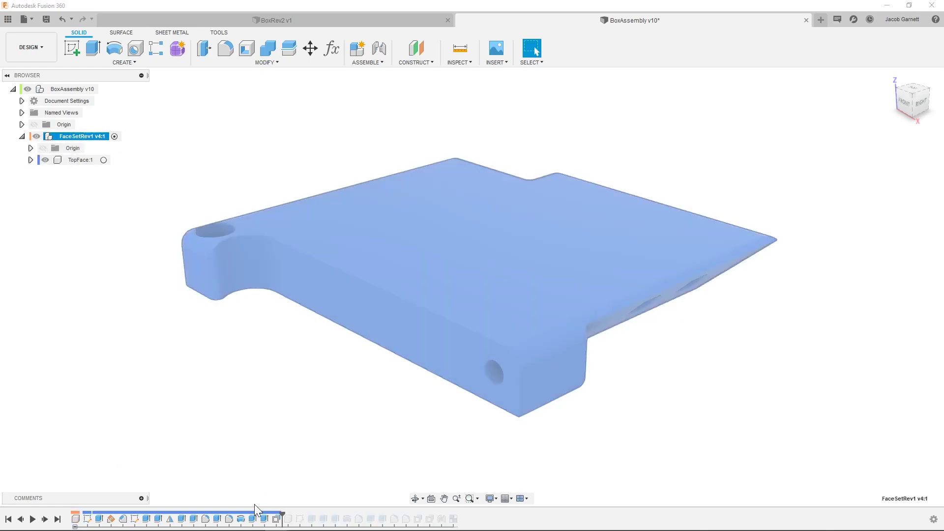
pyautogui.click(57, 520)
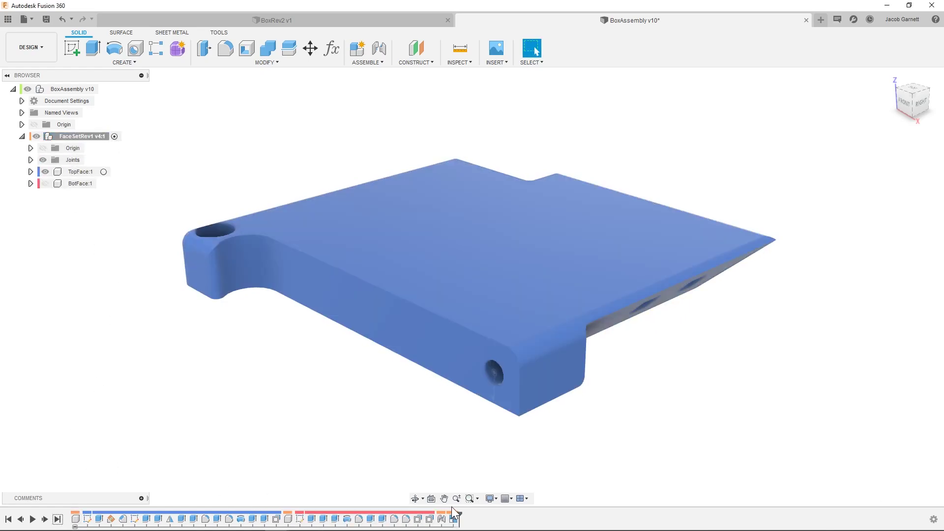
pyautogui.moveTo(462, 513); pyautogui.dragTo(436, 514)
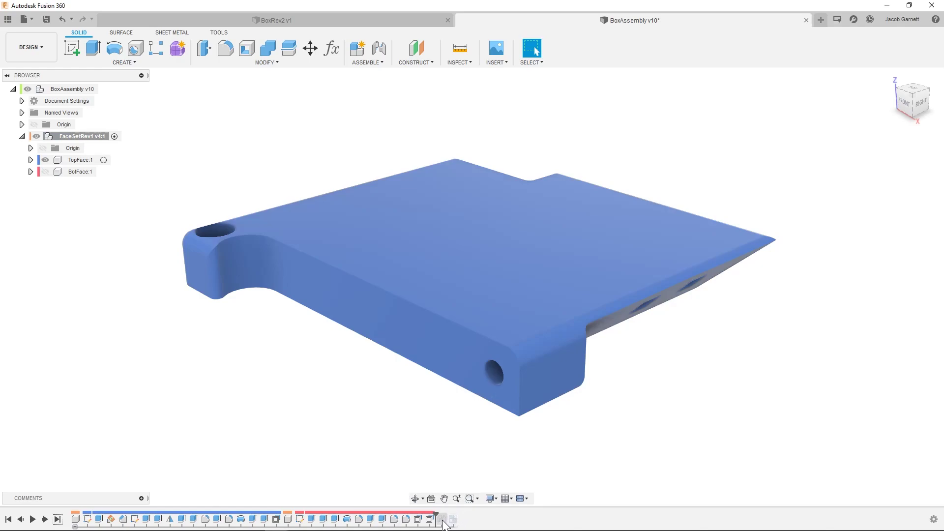
# Step: Show BotFace:1, hide TopFace:1, then activate and isolate BotFace:1
pyautogui.click(44, 171)
pyautogui.click(45, 159)
pyautogui.click(91, 172)
pyautogui.click(103, 172)
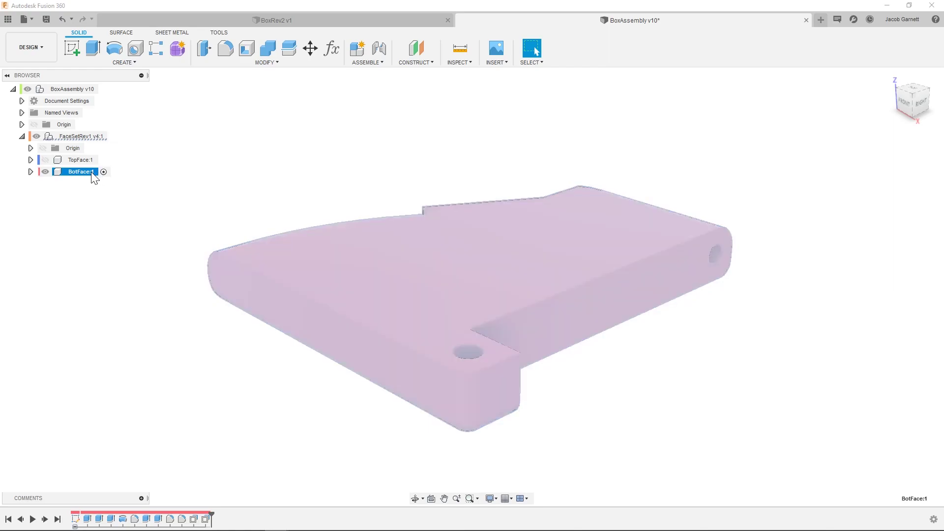
pyautogui.rightClick(92, 173)
pyautogui.click(135, 445)
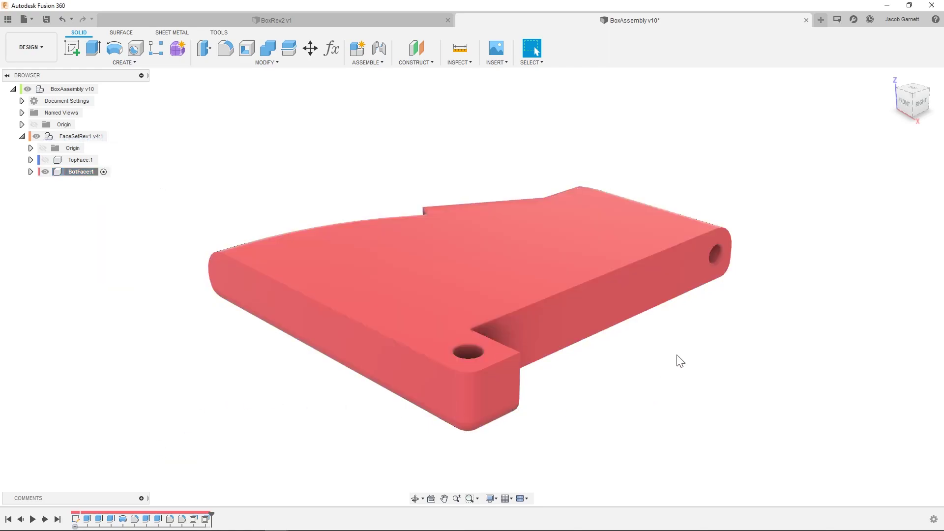
# Step: Orbit and zoom around the red BotFace part to inspect its notched side, rounded end and holes
pyautogui.keyDown('shift'); pyautogui.moveTo(680, 360); pyautogui.dragTo(875, 219, button='middle'); pyautogui.keyUp('shift')
pyautogui.scroll(4, 500, 295)
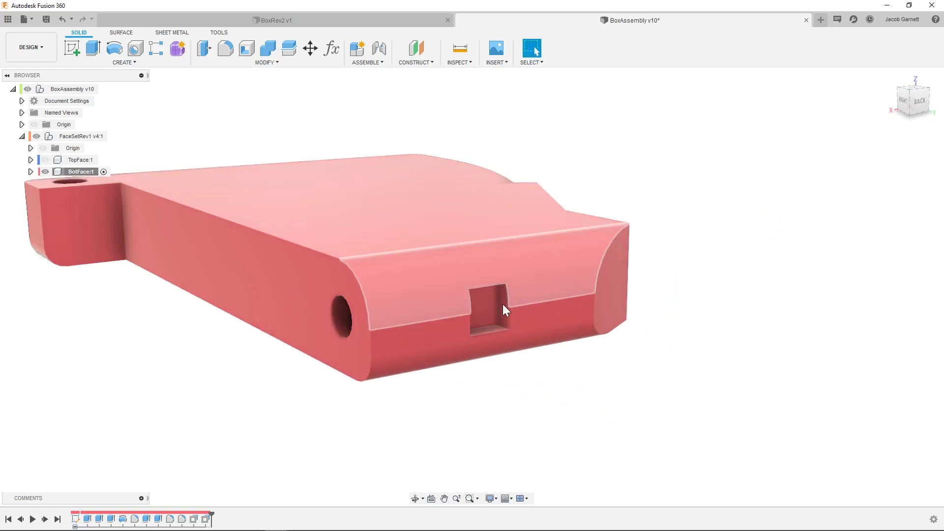
pyautogui.keyDown('shift'); pyautogui.moveTo(514, 326); pyautogui.dragTo(557, 285, button='middle'); pyautogui.keyUp('shift')
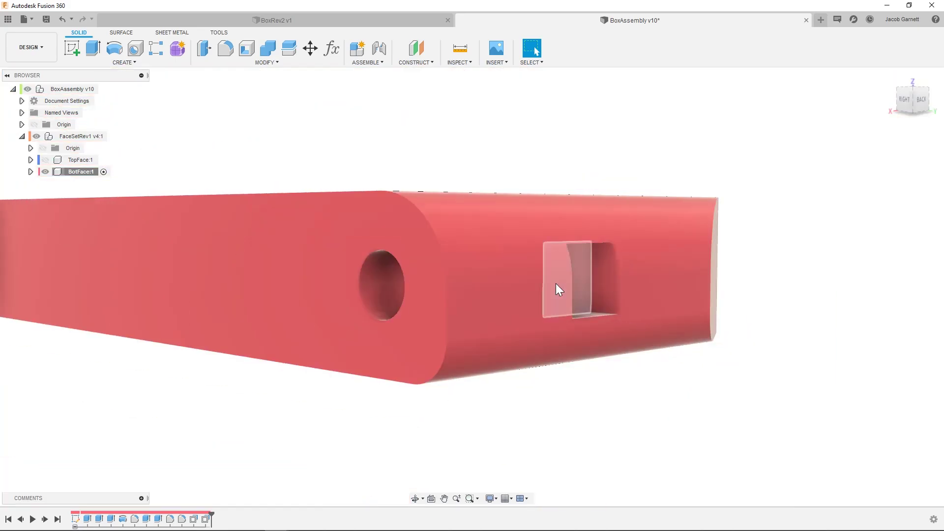
pyautogui.keyDown('shift'); pyautogui.moveTo(575, 241); pyautogui.dragTo(706, 270, button='middle'); pyautogui.keyUp('shift')
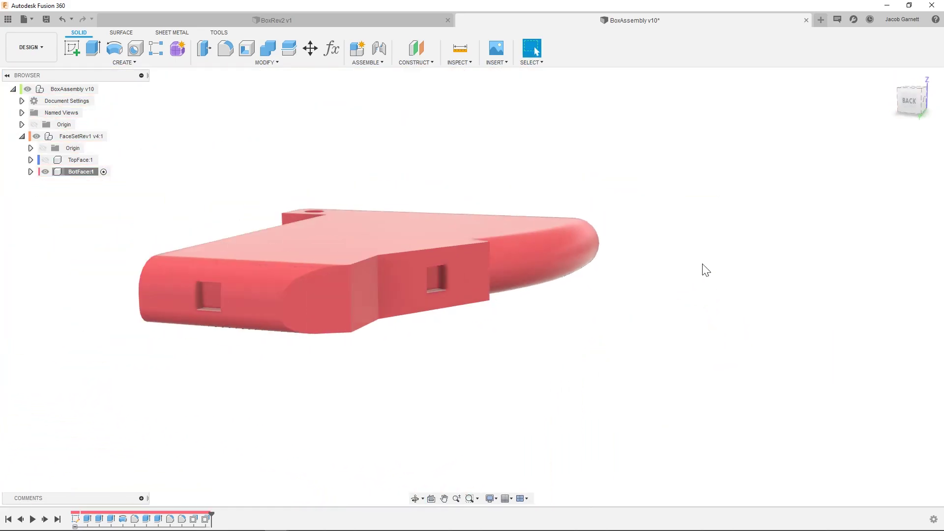
pyautogui.press('F6')
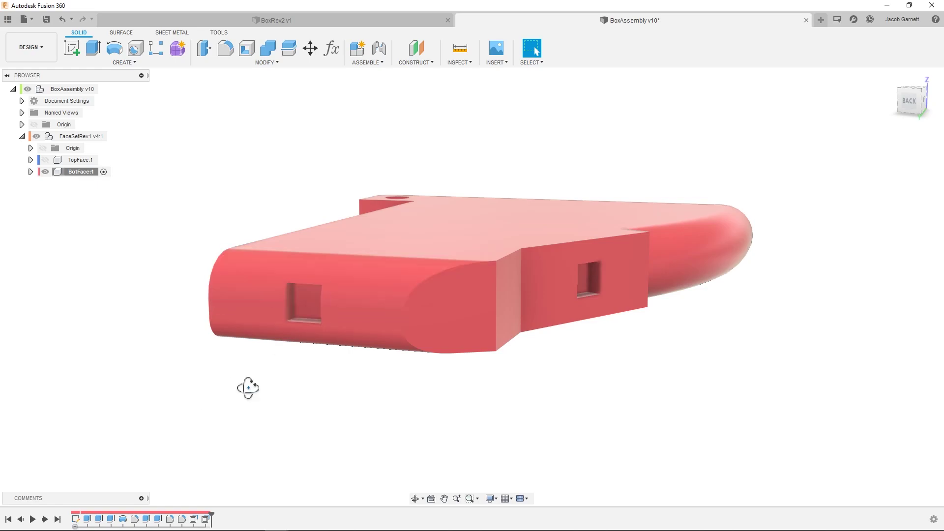
pyautogui.keyDown('shift'); pyautogui.moveTo(247, 386); pyautogui.dragTo(255, 394, button='middle'); pyautogui.keyUp('shift')
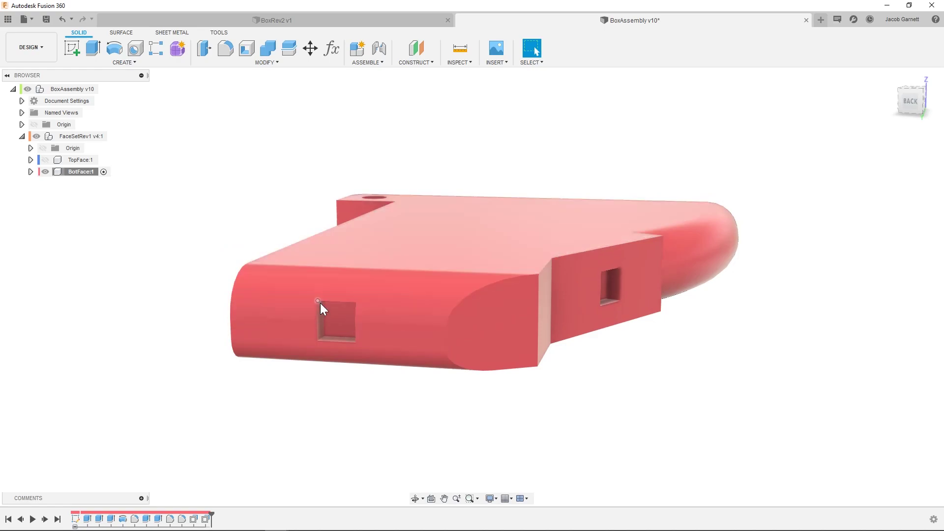
pyautogui.keyDown('shift'); pyautogui.moveTo(548, 367); pyautogui.dragTo(646, 337, button='middle'); pyautogui.keyUp('shift')
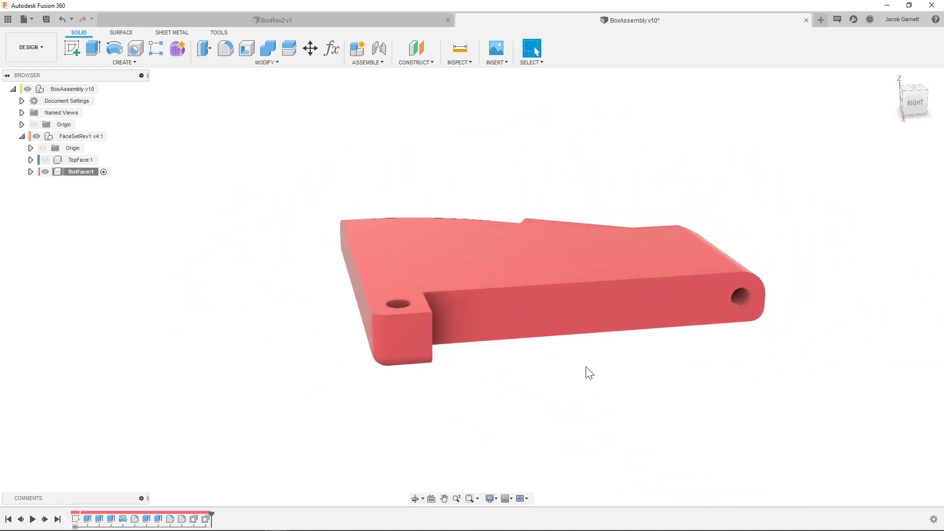
pyautogui.keyDown('shift'); pyautogui.moveTo(585, 373); pyautogui.dragTo(490, 399, button='middle'); pyautogui.keyUp('shift')
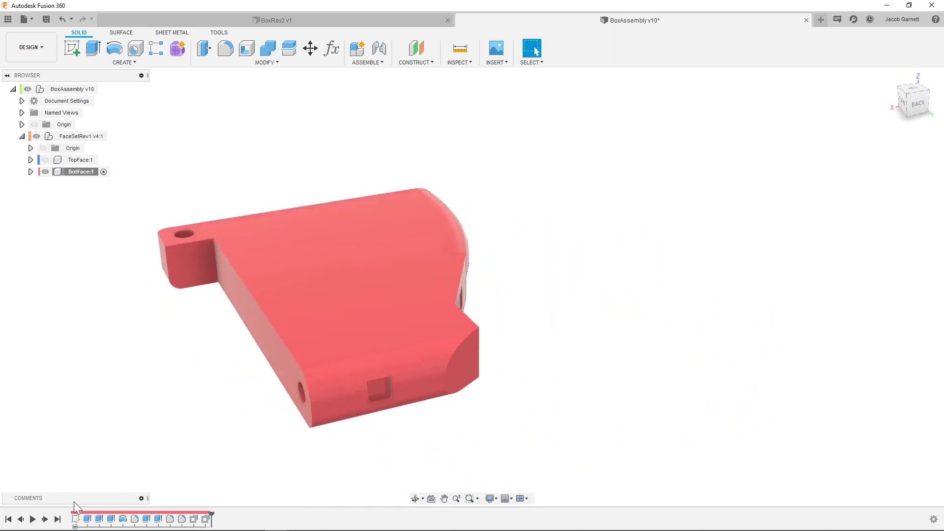
pyautogui.moveTo(344, 340); pyautogui.dragTo(482, 339, button='middle')
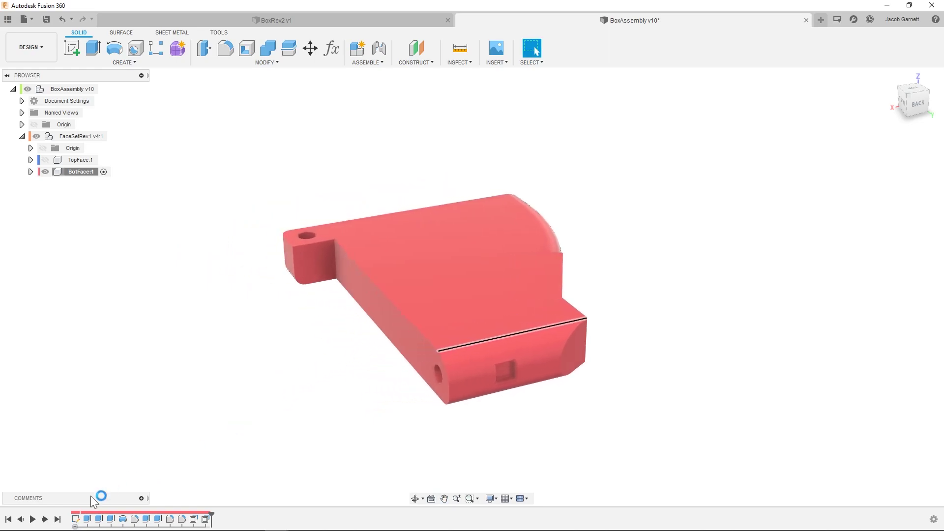
pyautogui.click(30, 520)
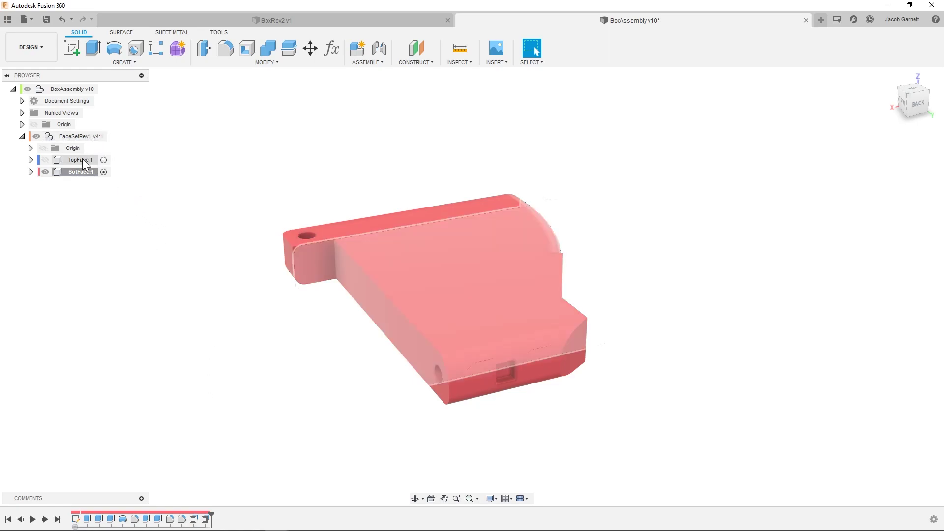
# Step: Unisolate all components and activate FaceSetRev1 v4:1 to view both faces together
pyautogui.rightClick(158, 165)
pyautogui.click(167, 250)
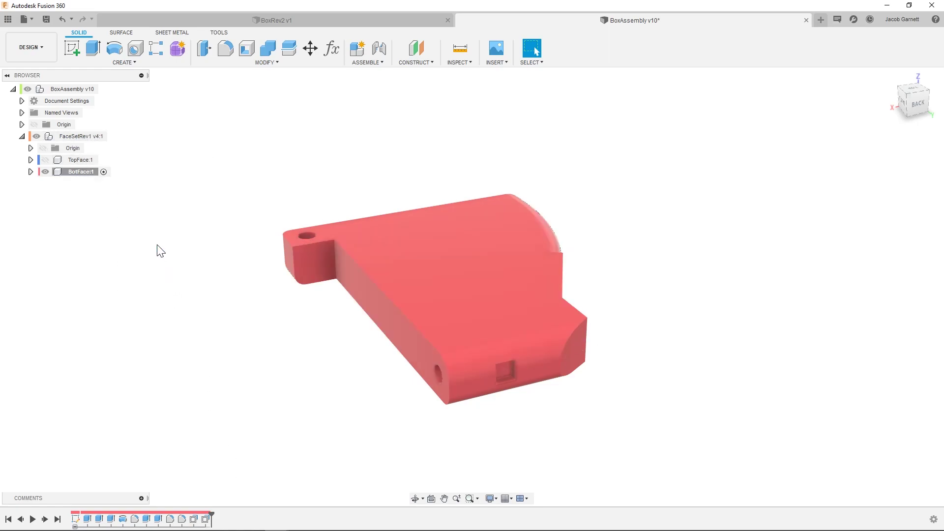
pyautogui.click(114, 136)
pyautogui.moveTo(261, 209)
pyautogui.keyDown('shift'); pyautogui.mouseDown(button='middle')
pyautogui.moveTo(274, 215)
pyautogui.moveTo(266, 224)
pyautogui.mouseUp(button='middle'); pyautogui.keyUp('shift')
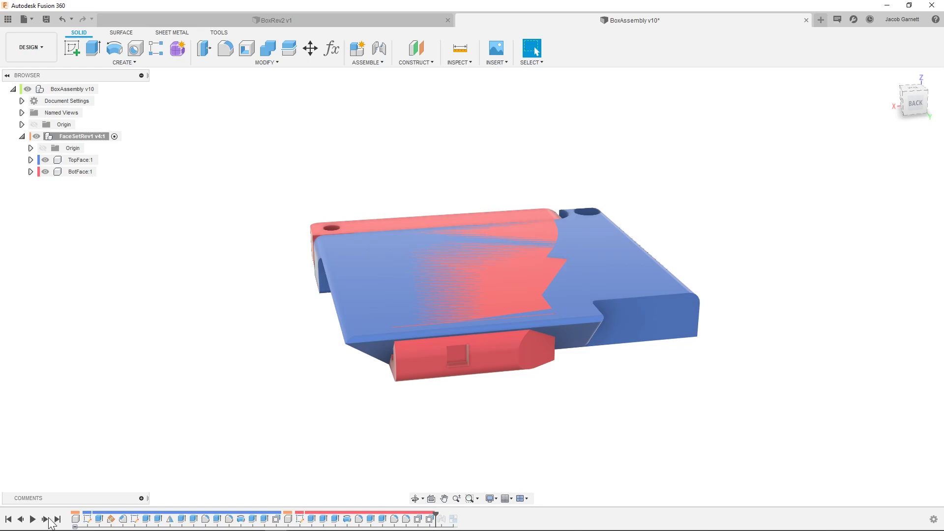
# Step: Step the timeline forward to apply the joint folding BotFace below TopFace, then reactivate BoxAssembly v10
pyautogui.click(46, 519)
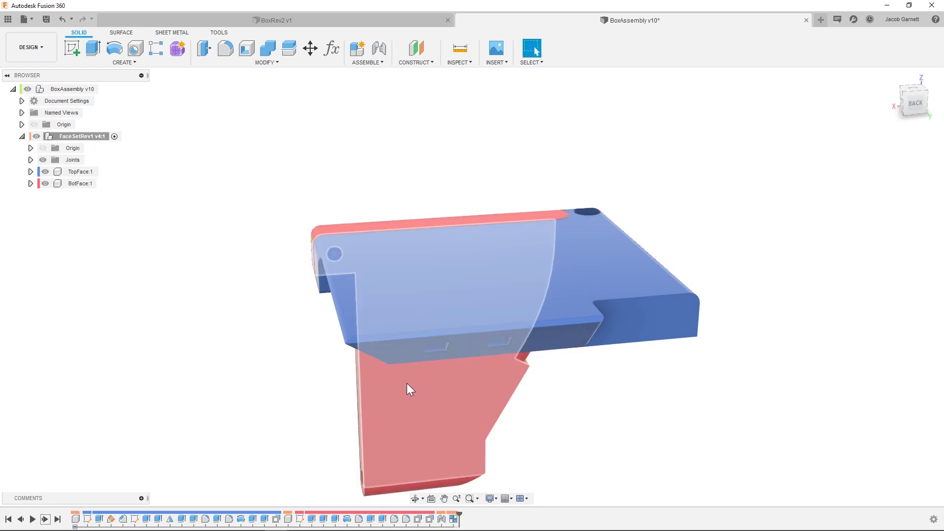
pyautogui.keyDown('shift'); pyautogui.moveTo(553, 383); pyautogui.dragTo(532, 463, button='middle'); pyautogui.keyUp('shift')
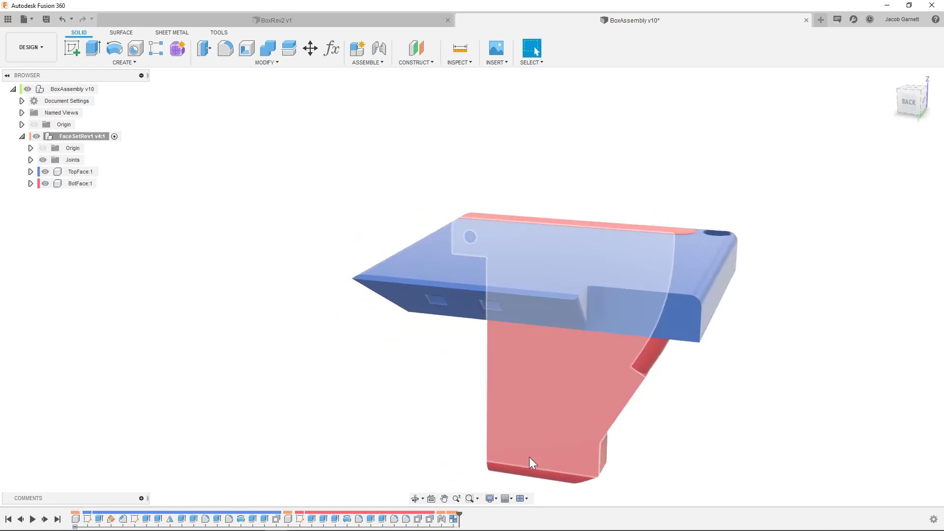
pyautogui.click(453, 519)
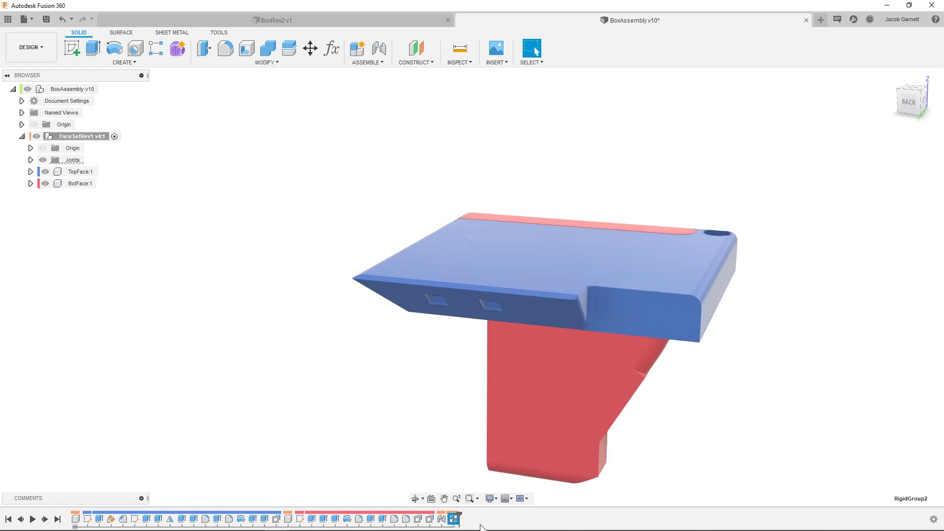
pyautogui.keyDown('shift'); pyautogui.moveTo(375, 395); pyautogui.dragTo(418, 329, button='middle'); pyautogui.keyUp('shift')
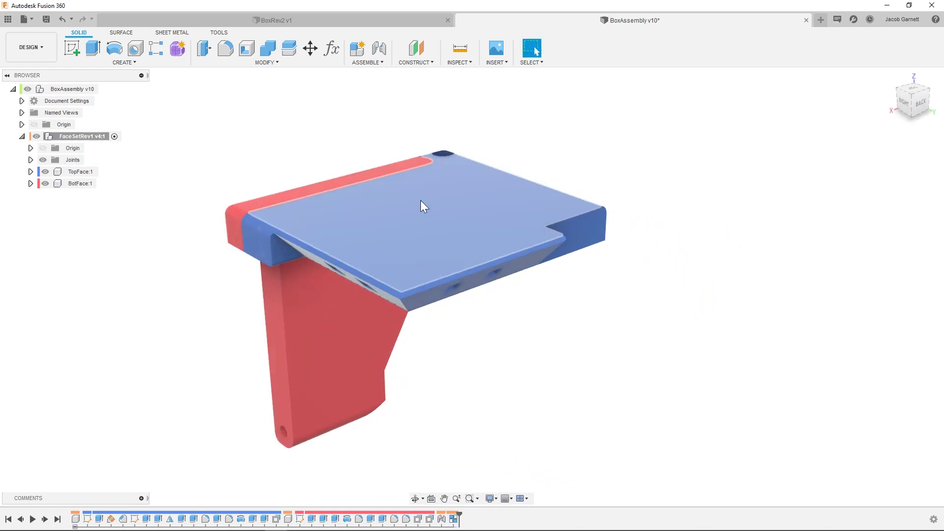
pyautogui.click(109, 89)
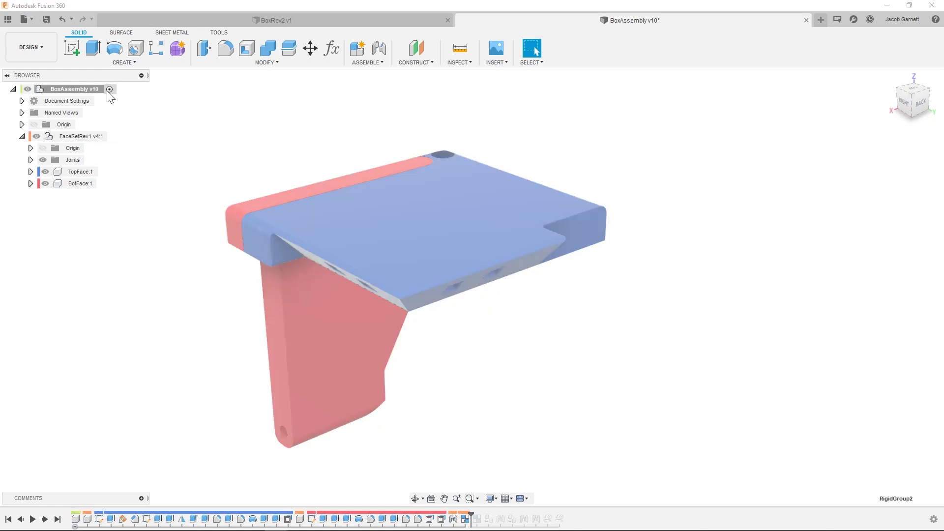
# Step: Roll the timeline to the end and swing the Rev1 hinge to 30 deg before letting it close
pyautogui.click(57, 520)
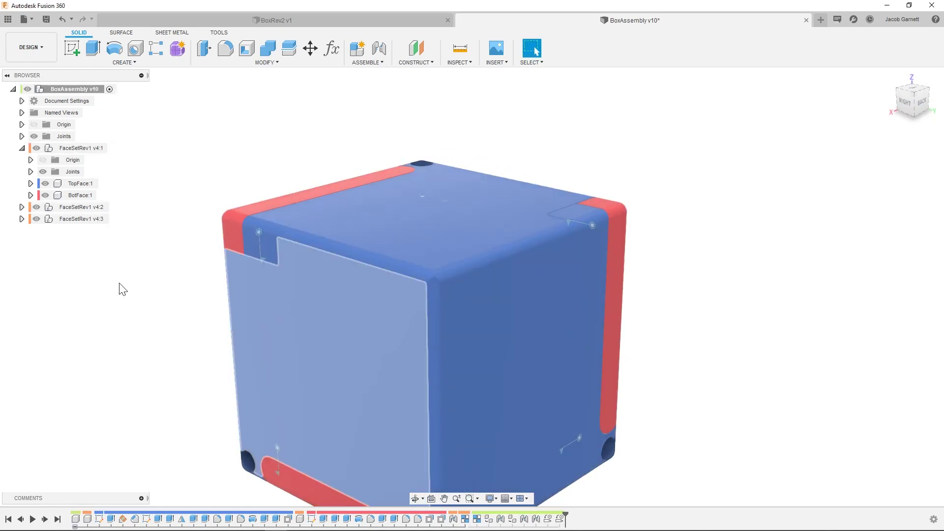
pyautogui.scroll(-3, 246, 236)
pyautogui.click(360, 226)
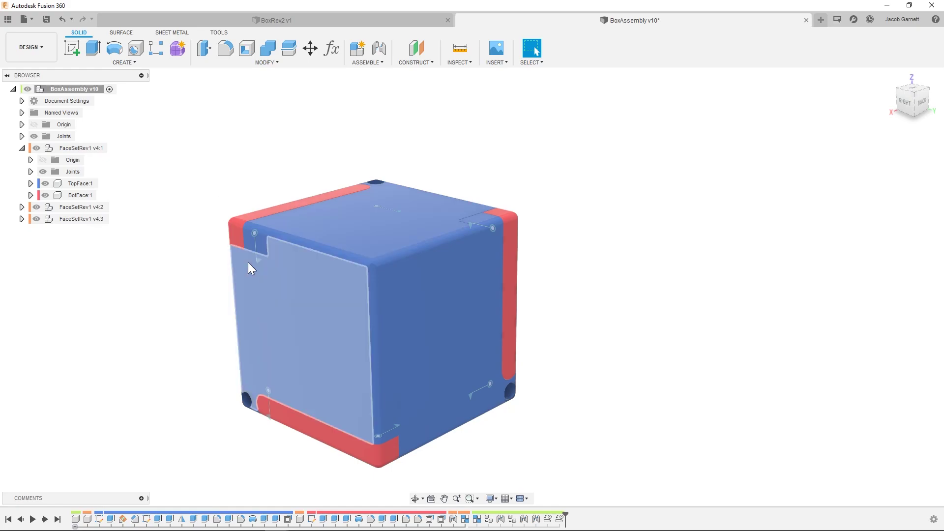
pyautogui.click(258, 262)
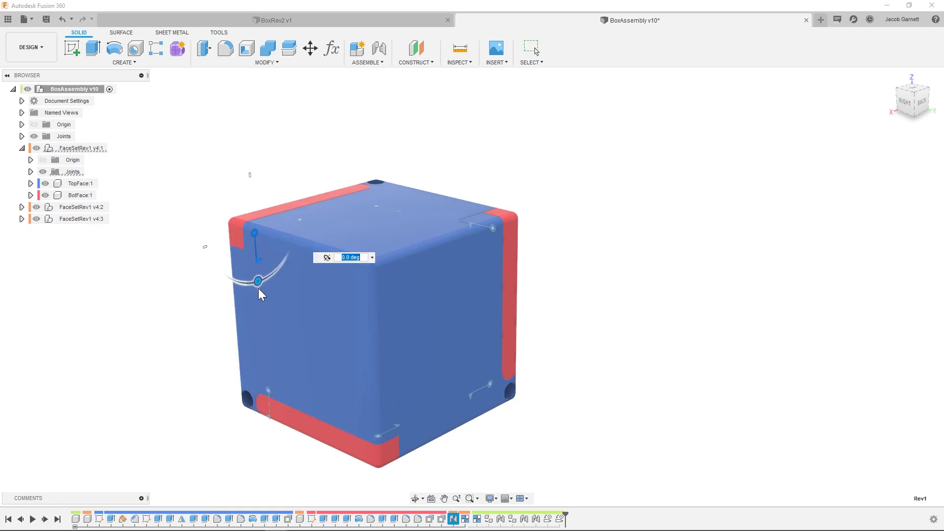
pyautogui.moveTo(256, 278); pyautogui.dragTo(277, 277)
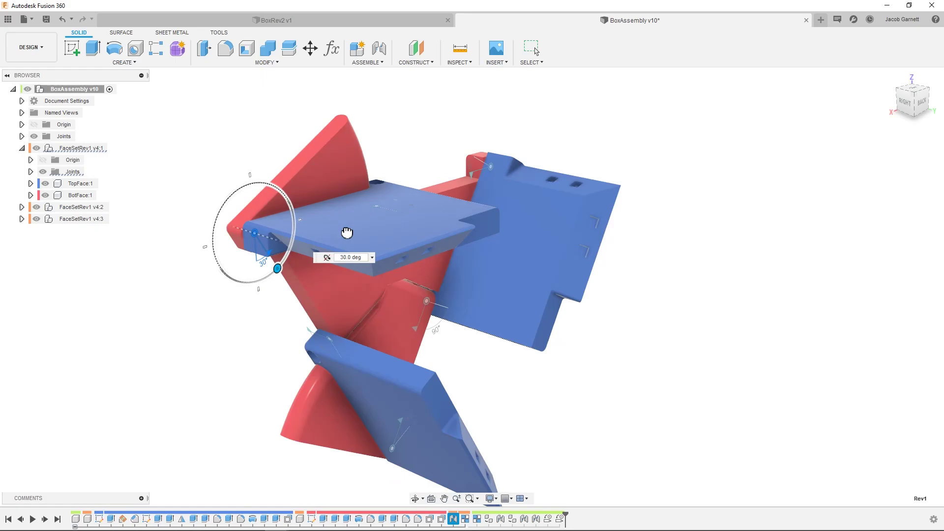
pyautogui.press('Escape')
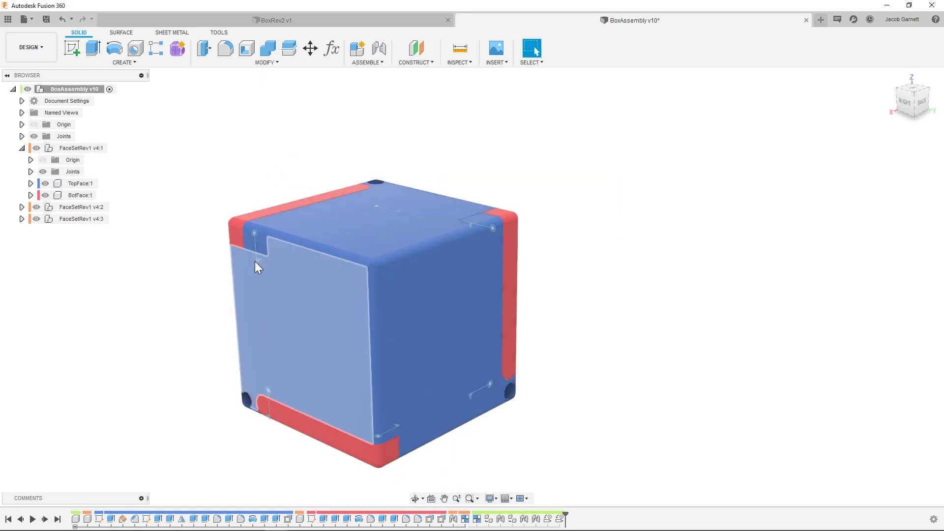
pyautogui.rightClick(257, 261)
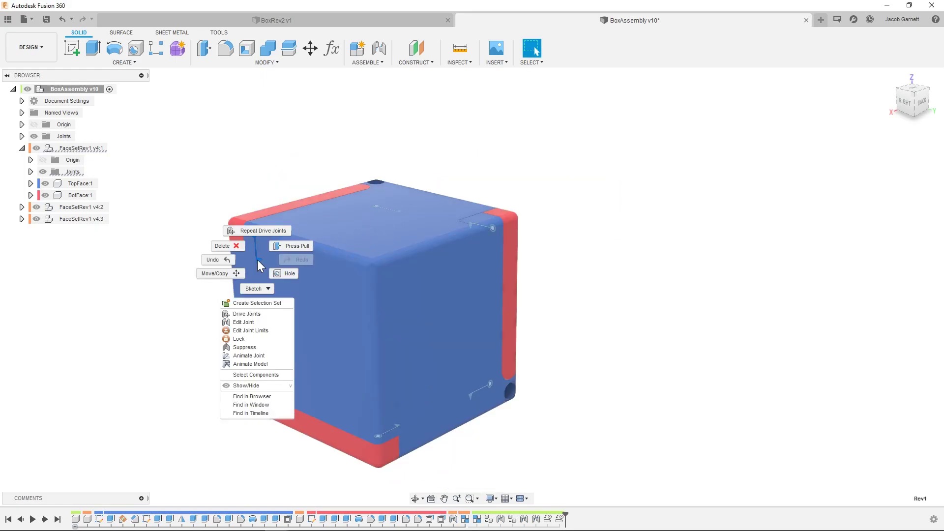
pyautogui.click(271, 330)
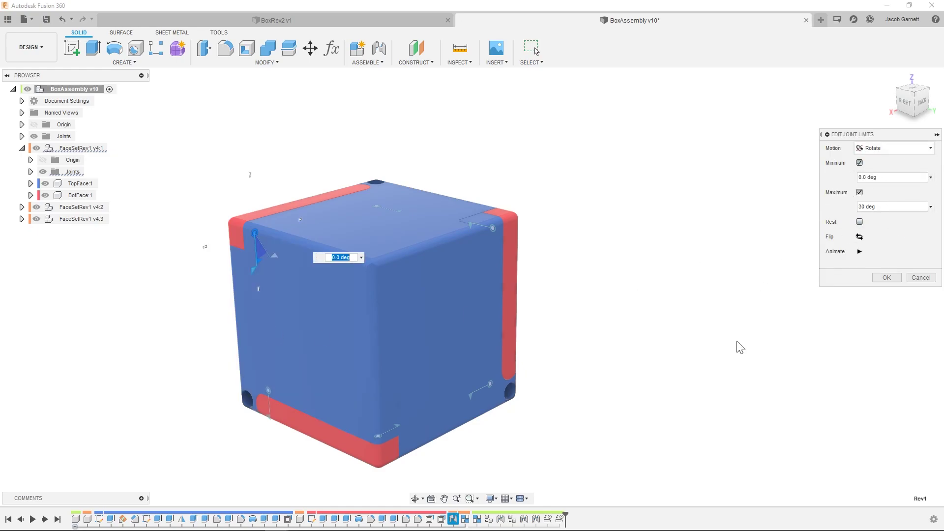
pyautogui.press('Return')
pyautogui.rightClick(257, 260)
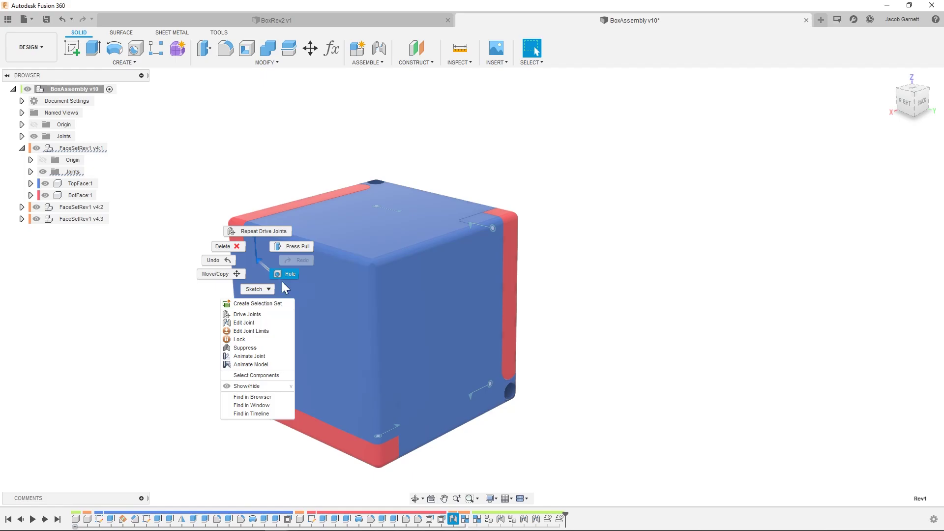
pyautogui.click(267, 364)
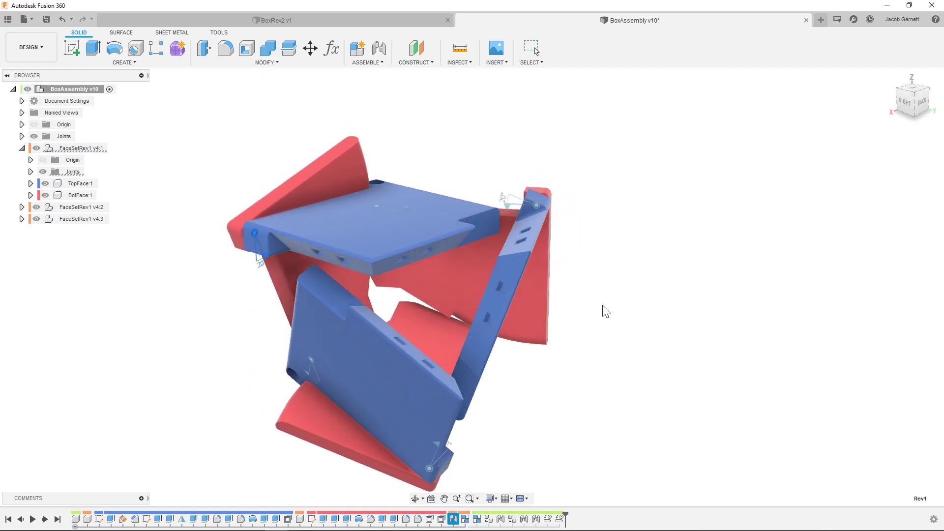
pyautogui.keyDown('shift'); pyautogui.moveTo(603, 310); pyautogui.dragTo(650, 268, button='middle'); pyautogui.keyUp('shift')
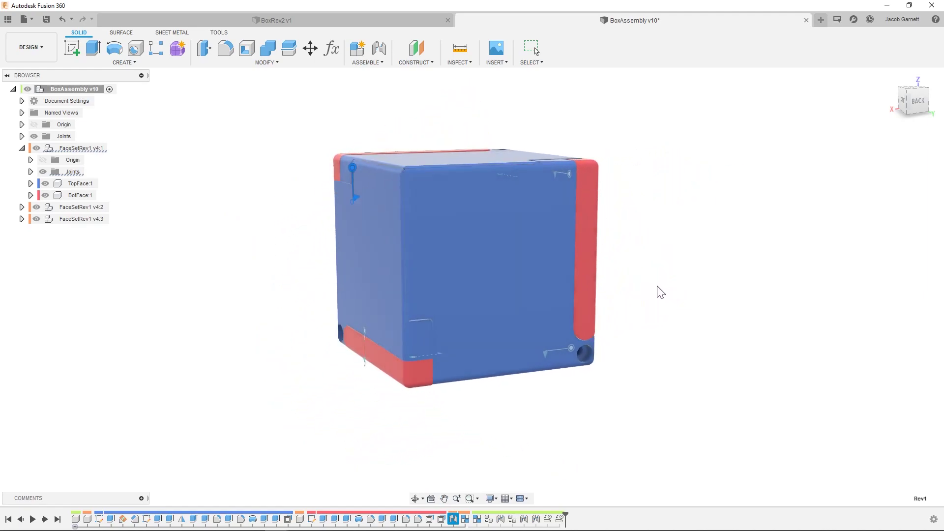
pyautogui.press('Escape')
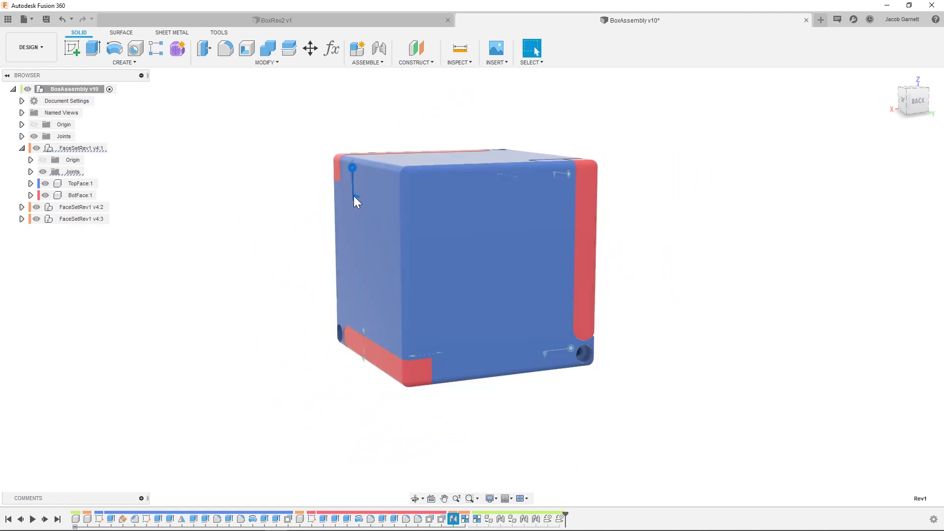
pyautogui.click(568, 242)
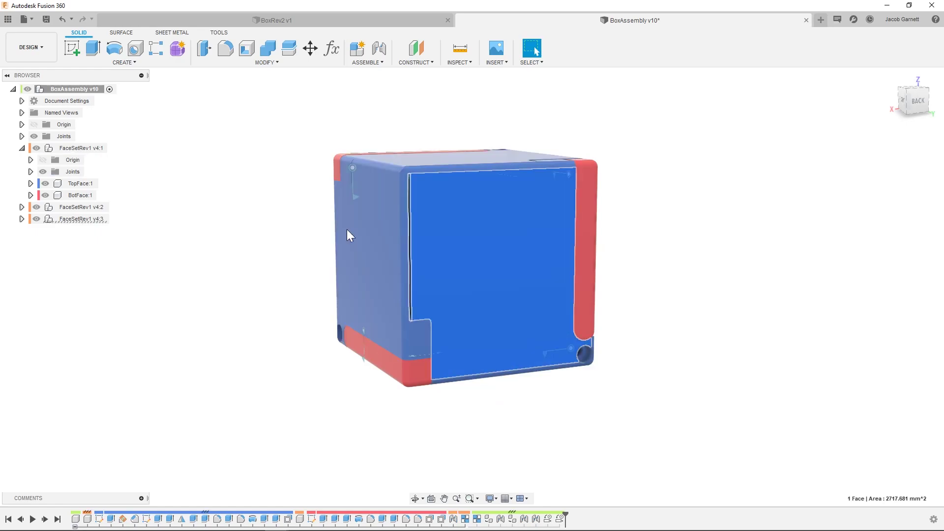
pyautogui.press('Escape')
pyautogui.click(45, 184)
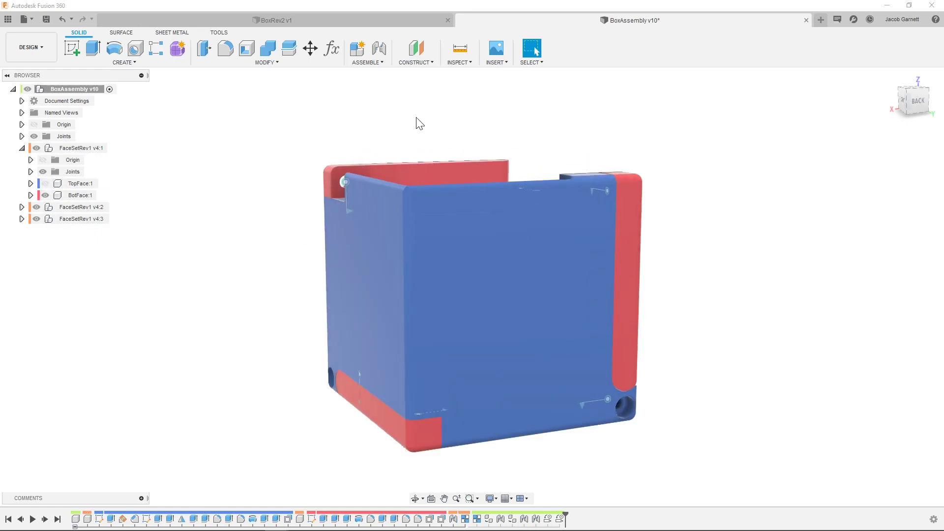
pyautogui.keyDown('shift'); pyautogui.moveTo(415, 120); pyautogui.dragTo(417, 181, button='middle'); pyautogui.keyUp('shift')
pyautogui.scroll(5, 417, 181)
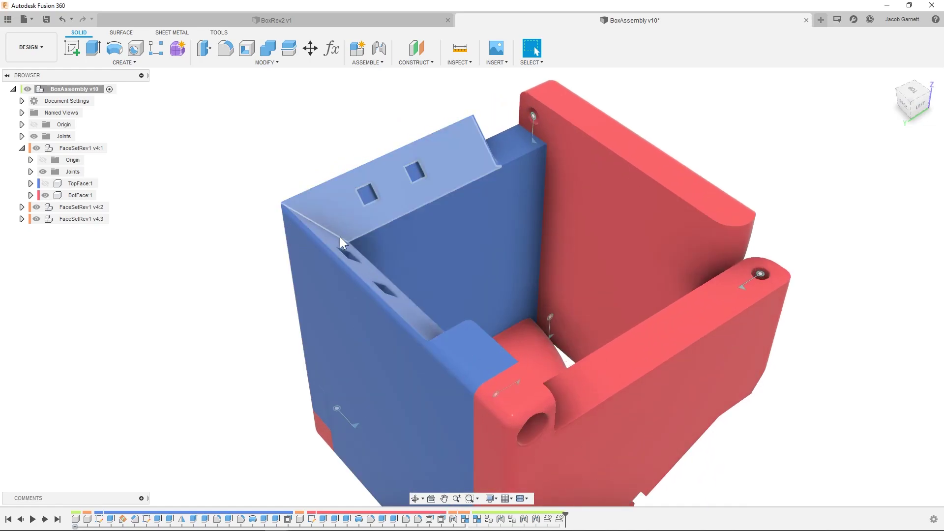
pyautogui.click(46, 184)
pyautogui.click(45, 184)
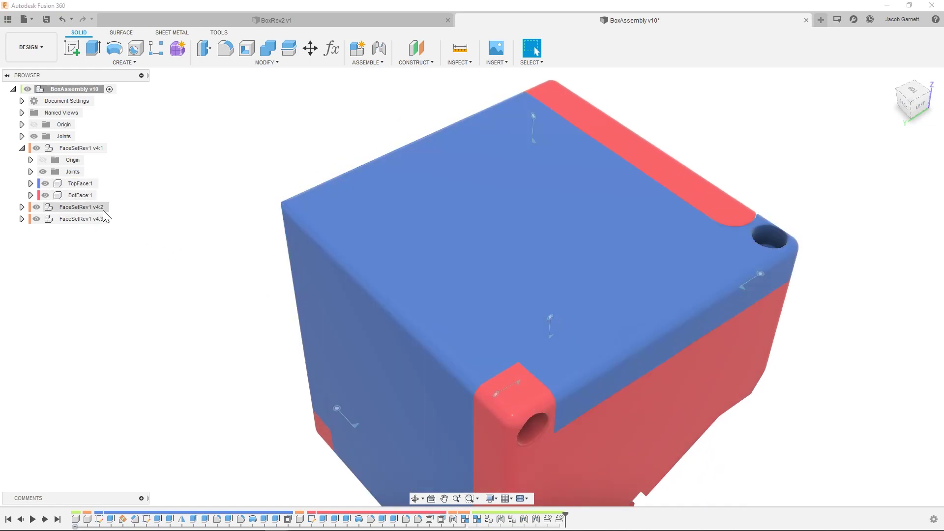
pyautogui.keyDown('shift'); pyautogui.moveTo(202, 207); pyautogui.dragTo(380, 194, button='middle'); pyautogui.keyUp('shift')
pyautogui.doubleClick(421, 153)
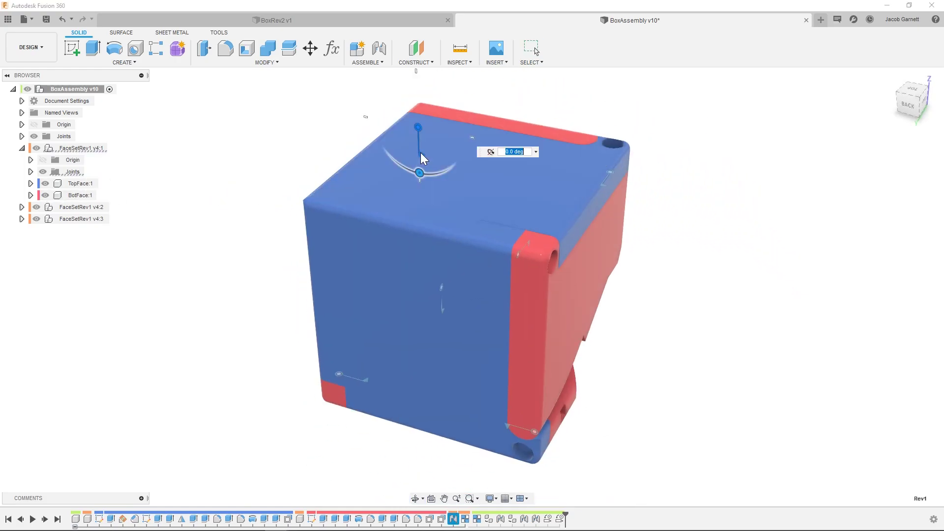
pyautogui.press('Escape')
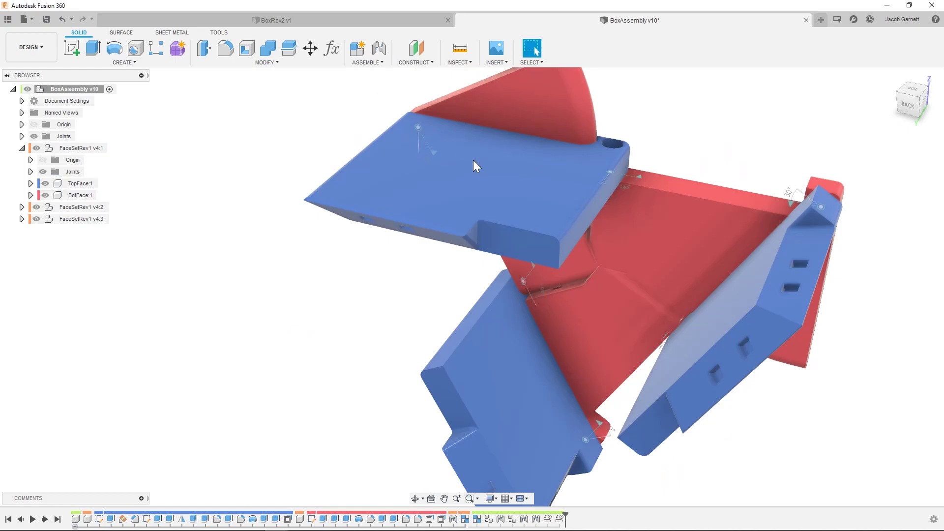
pyautogui.keyDown('shift'); pyautogui.moveTo(788, 140); pyautogui.dragTo(786, 184, button='middle'); pyautogui.keyUp('shift')
pyautogui.click(45, 195)
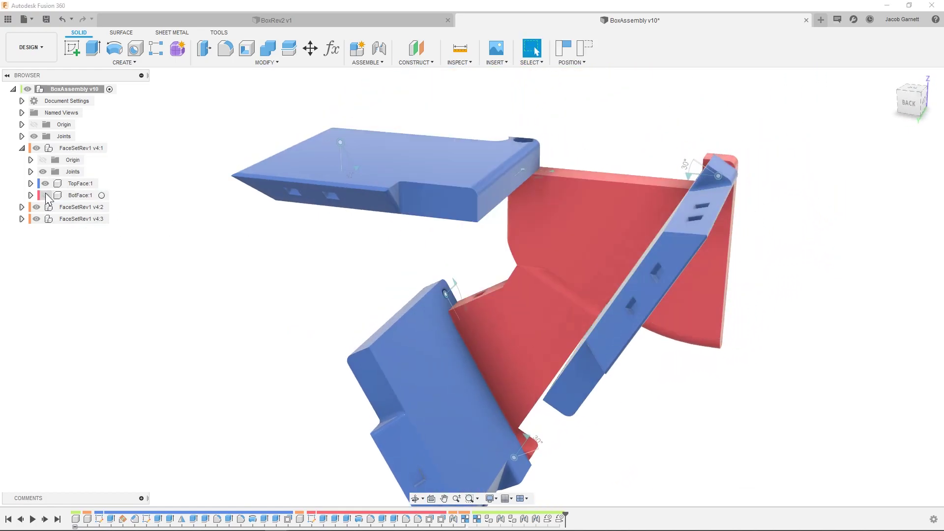
pyautogui.keyDown('shift'); pyautogui.moveTo(374, 217); pyautogui.dragTo(453, 209, button='middle'); pyautogui.keyUp('shift')
pyautogui.scroll(-3, 253, 340)
pyautogui.scroll(4, 445, 255)
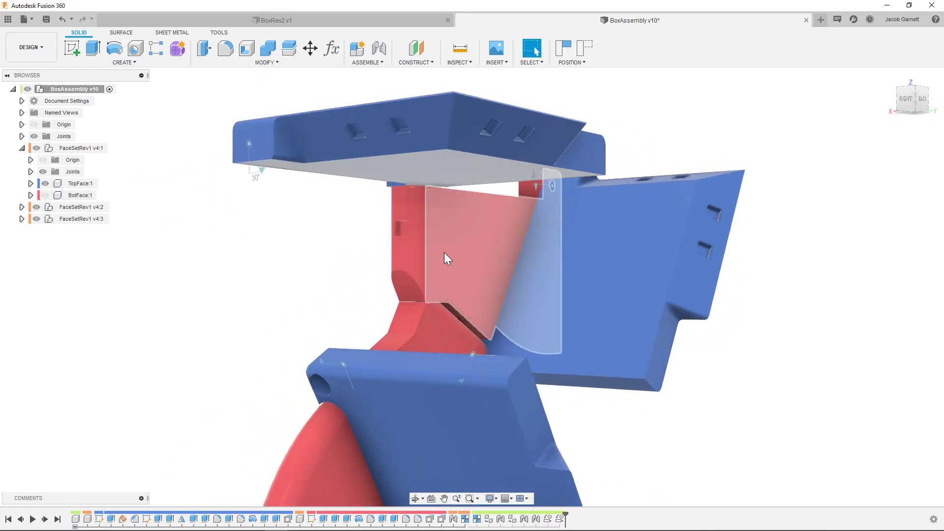
pyautogui.keyDown('shift'); pyautogui.moveTo(440, 262); pyautogui.dragTo(413, 246, button='middle'); pyautogui.keyUp('shift')
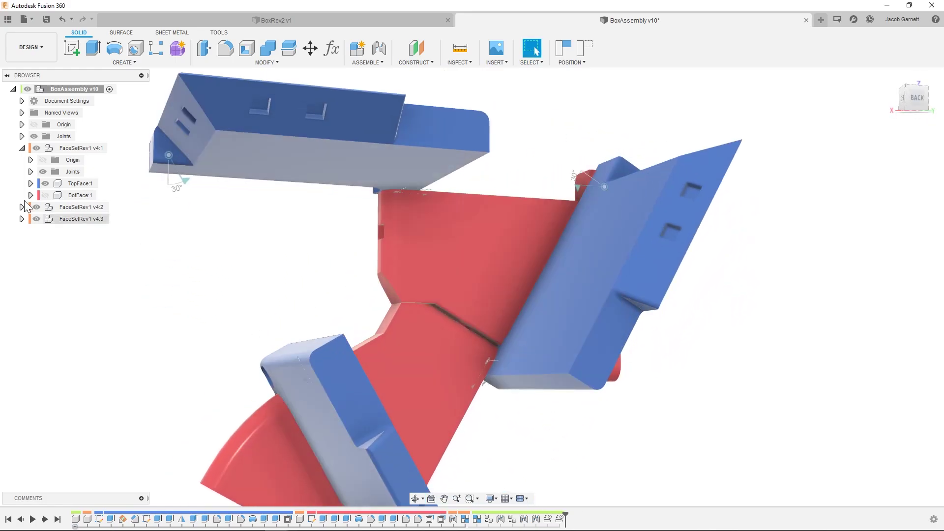
pyautogui.scroll(-2, 557, 230)
pyautogui.keyDown('shift'); pyautogui.moveTo(557, 230); pyautogui.dragTo(306, 225, button='middle'); pyautogui.keyUp('shift')
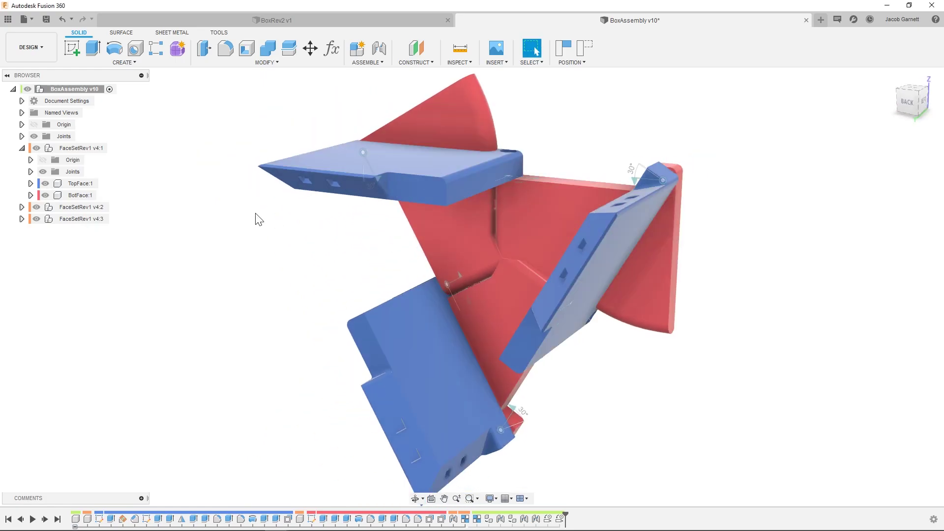
pyautogui.doubleClick(380, 179)
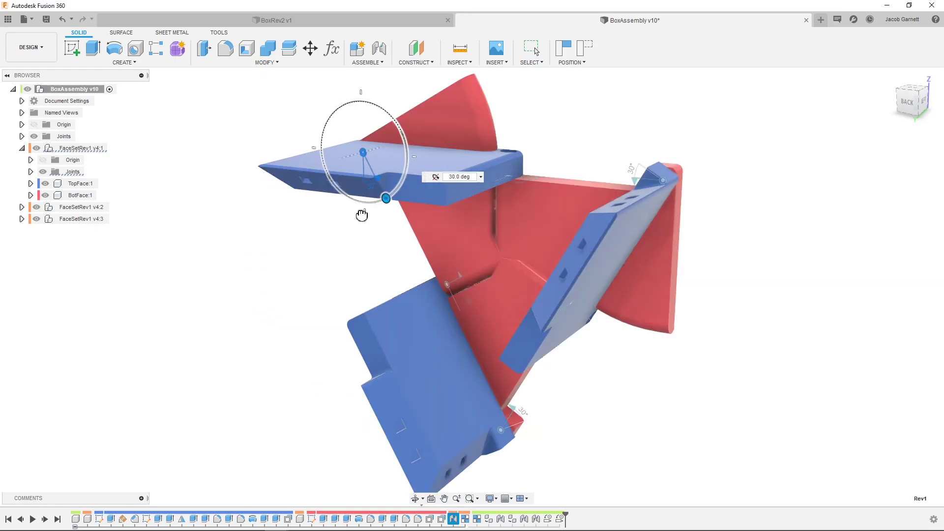
pyautogui.press('Return')
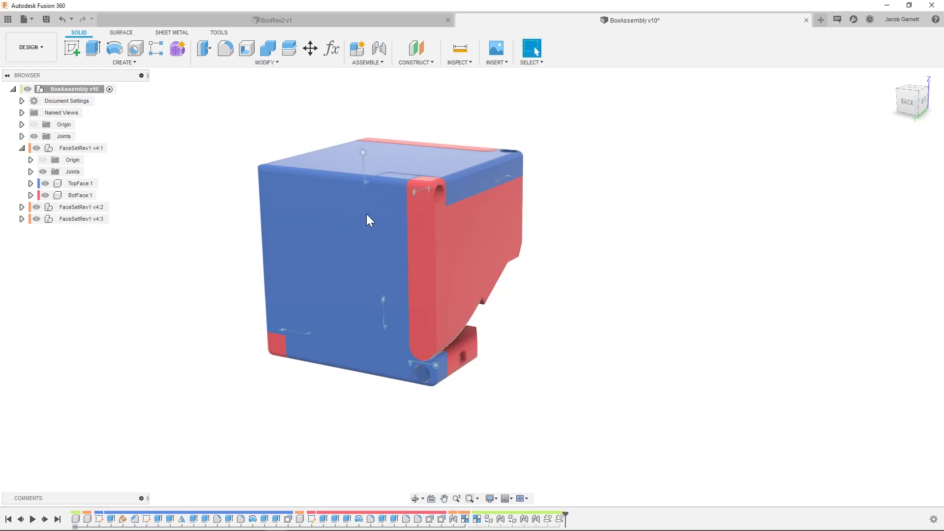
pyautogui.keyDown('shift'); pyautogui.moveTo(249, 163); pyautogui.dragTo(310, 164, button='middle'); pyautogui.keyUp('shift')
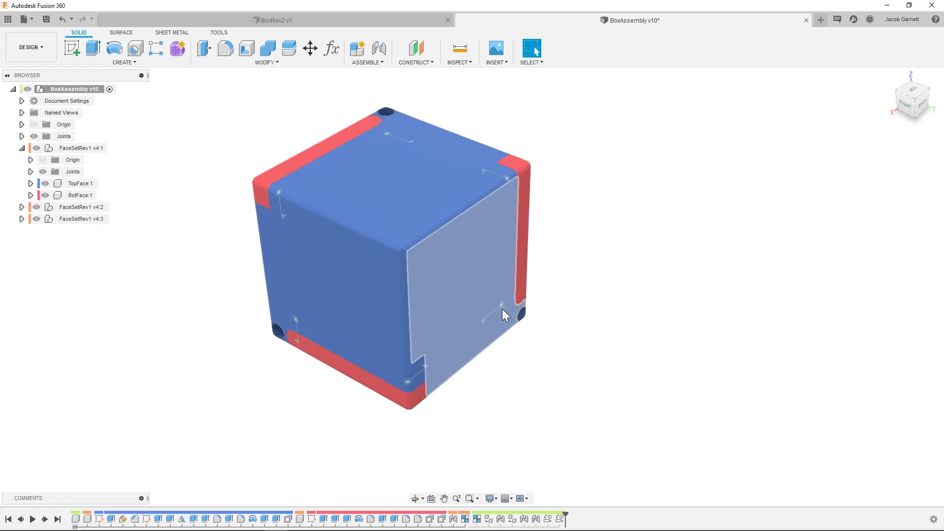
pyautogui.moveTo(571, 299)
pyautogui.keyDown('shift'); pyautogui.mouseDown(button='middle')
pyautogui.moveTo(518, 226)
pyautogui.moveTo(455, 379)
pyautogui.moveTo(525, 255)
pyautogui.moveTo(559, 270)
pyautogui.moveTo(570, 298)
pyautogui.mouseUp(button='middle'); pyautogui.keyUp('shift')
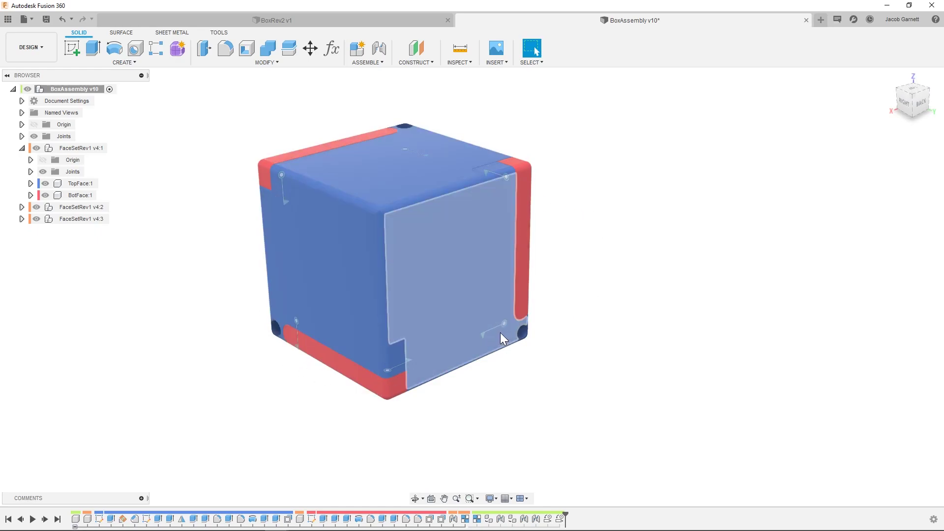
pyautogui.click(560, 519)
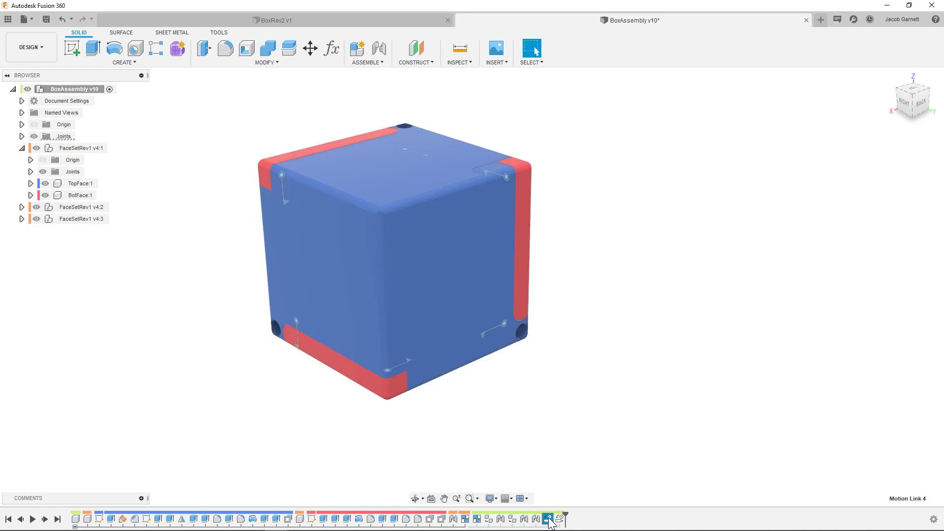
pyautogui.click(584, 377)
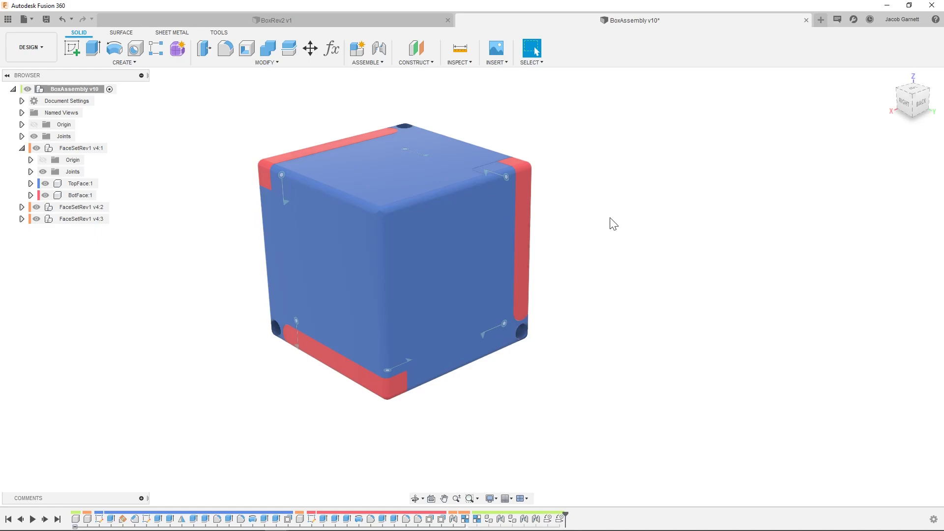